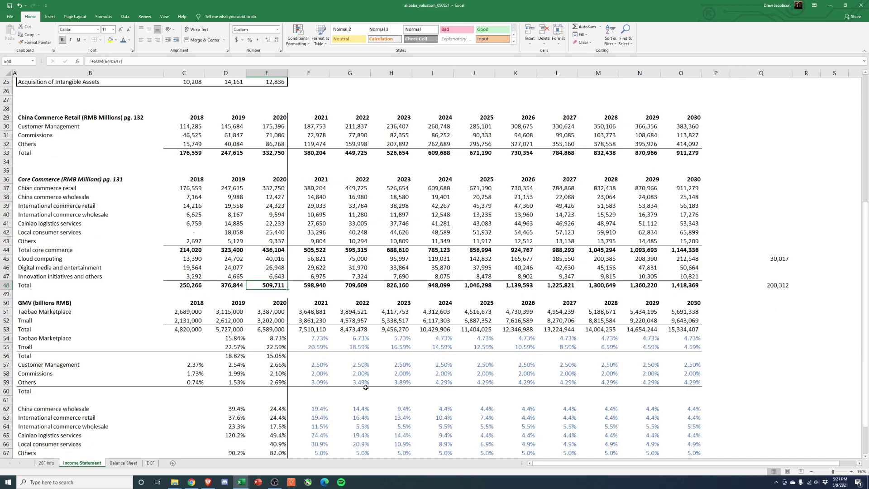
# Step: Compare the 2020 and 2030 total revenue cells in row 48 and check the conversion formula in Q48
pyautogui.click(694, 286)
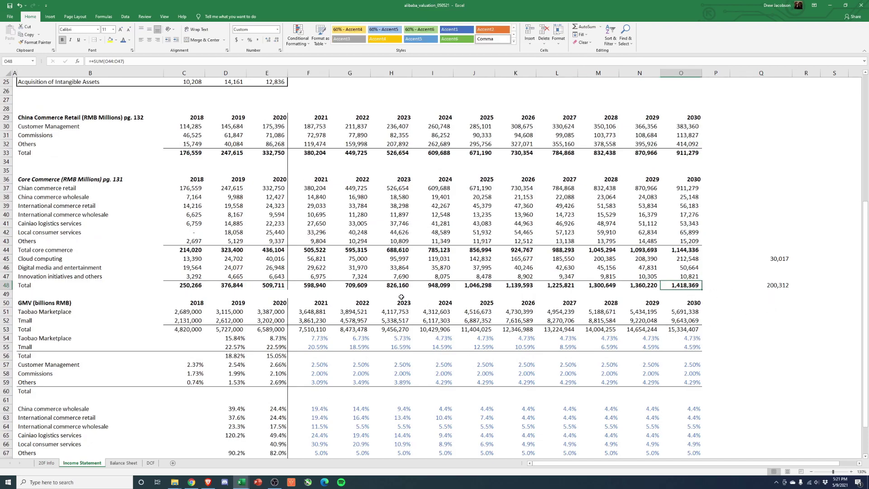
pyautogui.click(274, 286)
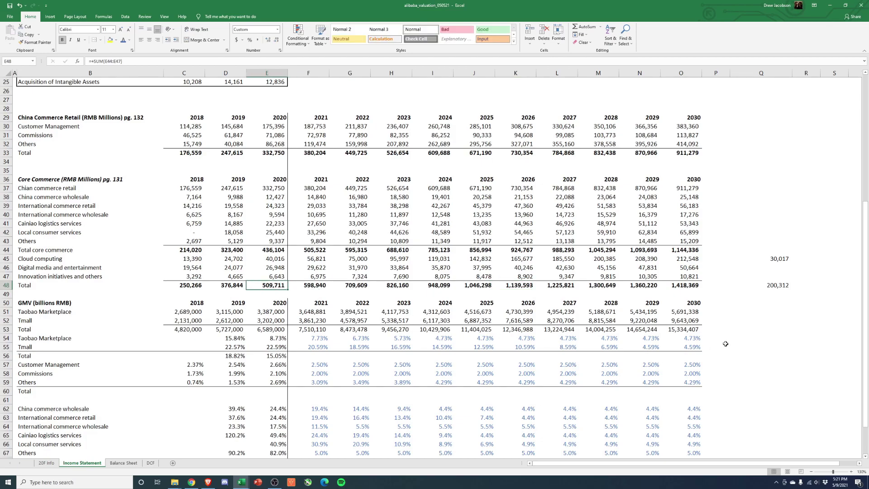
pyautogui.click(773, 285)
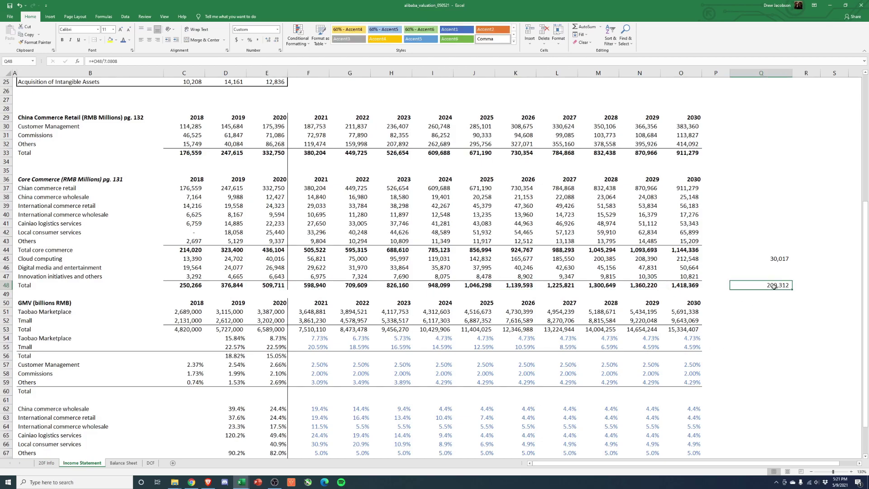
pyautogui.click(268, 291)
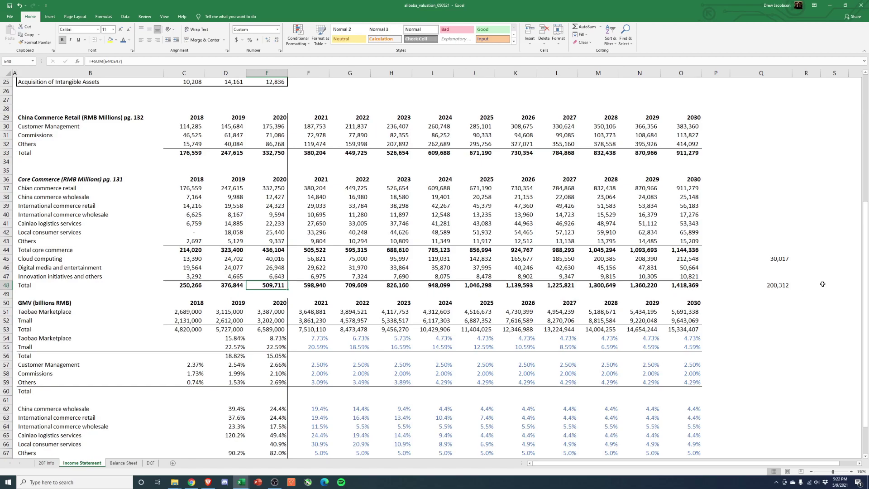
# Step: Convert the 2020 total revenue in cell Q49 by dividing E48 by 7.0808
pyautogui.click(784, 294)
pyautogui.write('+')
pyautogui.click(281, 285)
pyautogui.write('/7.0808')
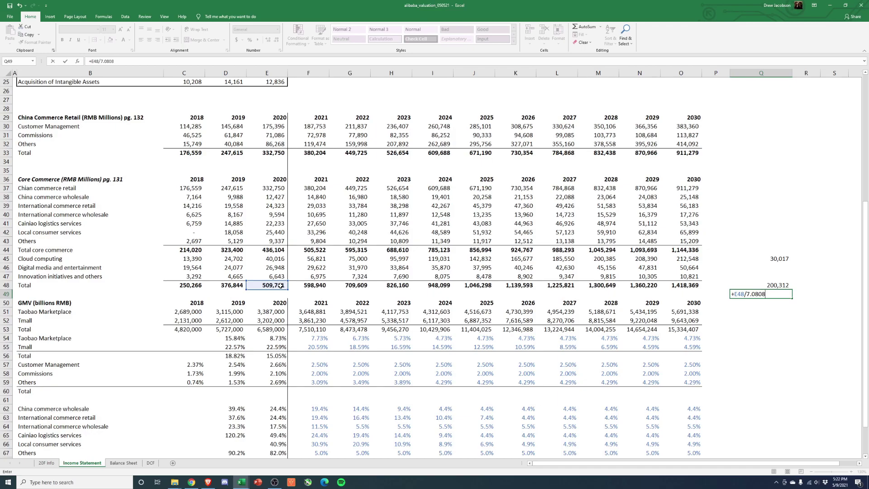
pyautogui.press('Return')
# Step: Clear the total revenue conversions from cells Q49 and Q48
pyautogui.click(782, 292)
pyautogui.press('Delete')
pyautogui.press('Up')
pyautogui.press('Delete')
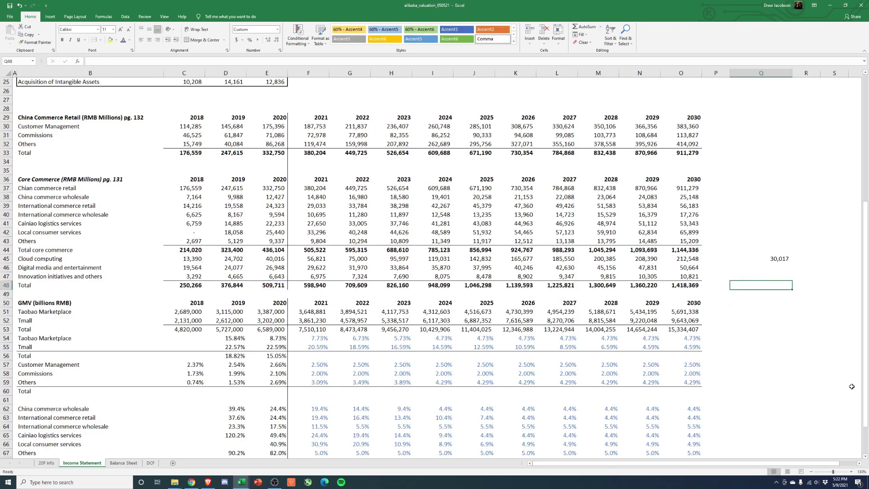
# Step: Review the China Commerce Retail and Core Commerce sections, including the 2020 China commerce retail figure in E37
pyautogui.scroll(-2, 665, 301)
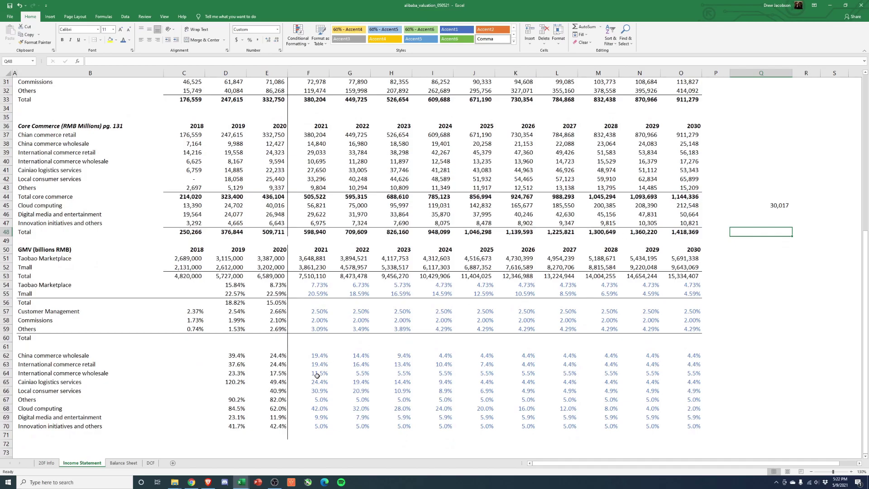
pyautogui.scroll(2, 336, 377)
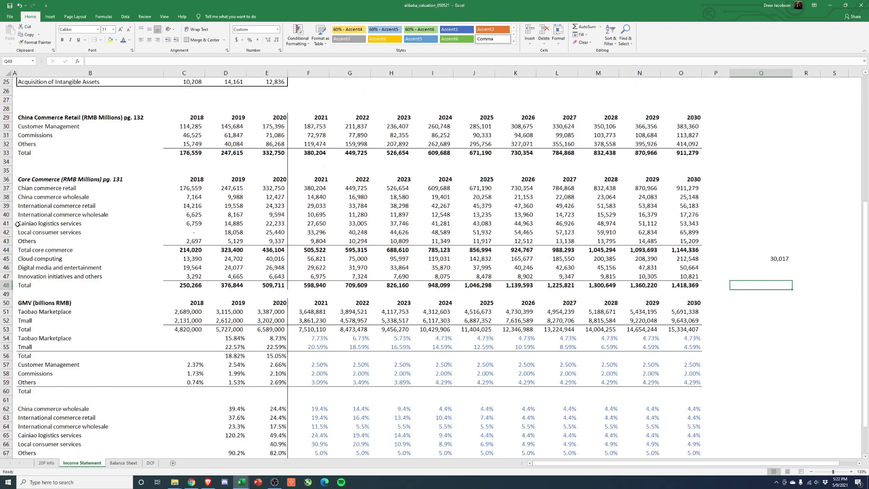
pyautogui.click(6, 117)
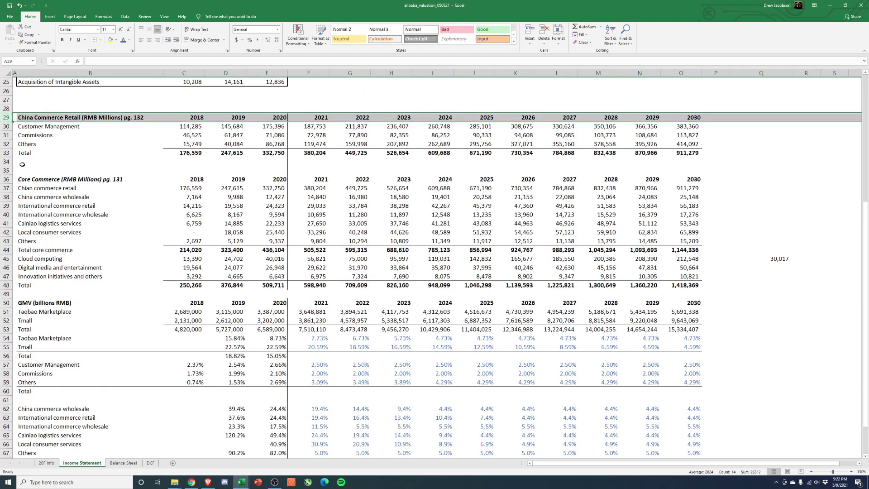
pyautogui.click(7, 189)
pyautogui.click(280, 188)
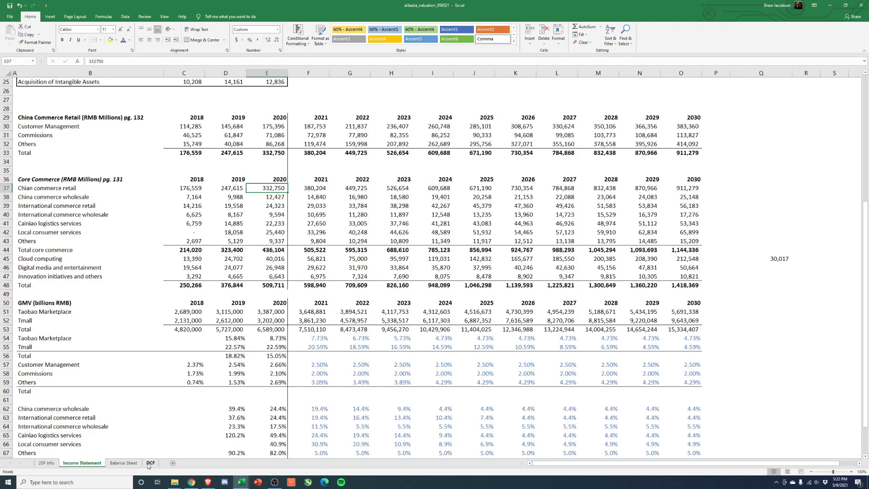
# Step: Examine the 2021–2030 segment growth assumptions in rows 62 to 70, focusing on the cloud computing growth rates across all years
pyautogui.scroll(-3, 316, 317)
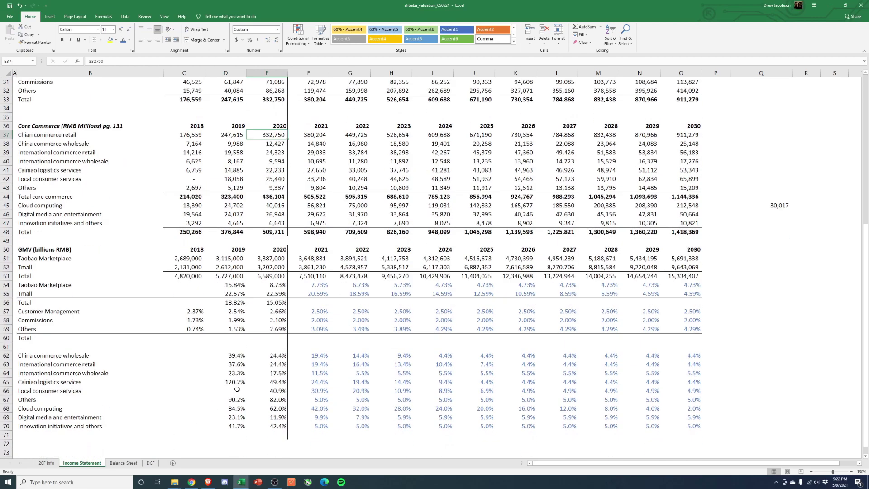
pyautogui.moveTo(312, 329); pyautogui.dragTo(697, 400)
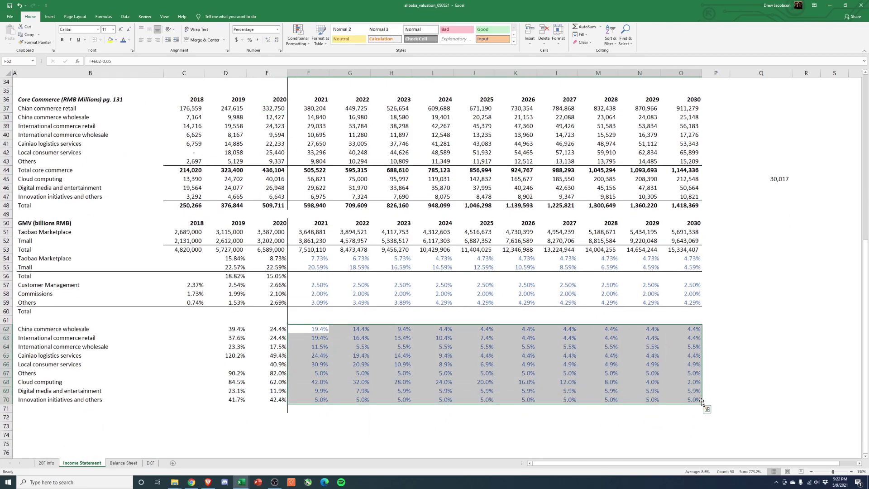
pyautogui.click(320, 383)
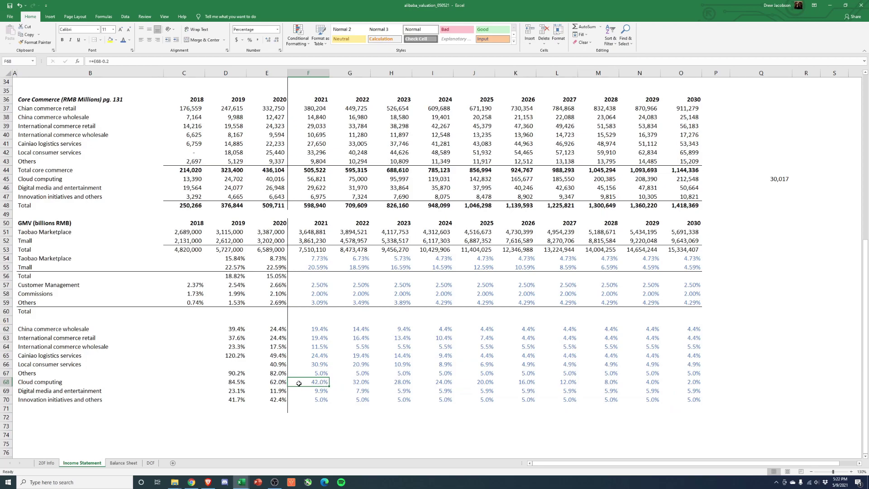
pyautogui.moveTo(242, 383); pyautogui.dragTo(530, 383)
pyautogui.click(610, 383)
pyautogui.moveTo(693, 382); pyautogui.dragTo(237, 383)
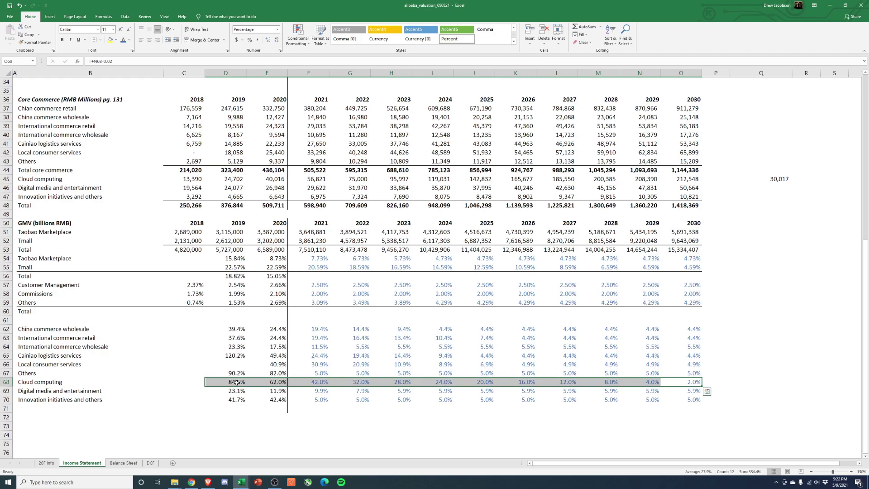
pyautogui.click(282, 383)
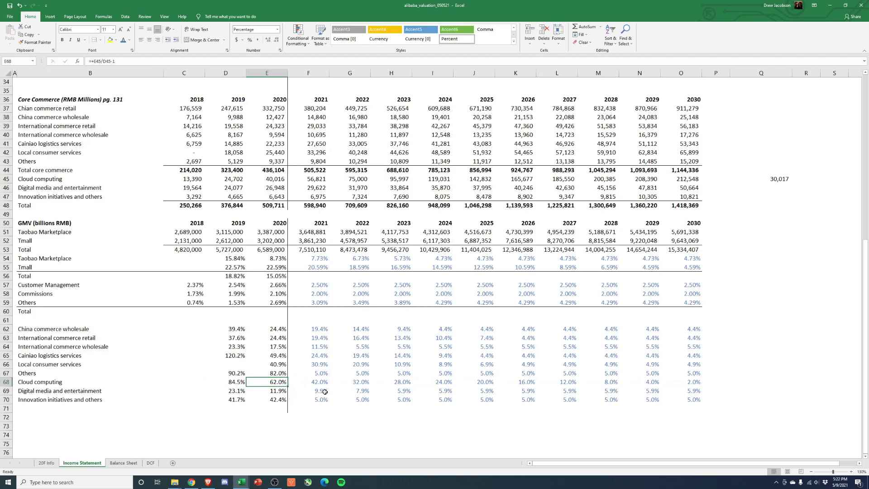
pyautogui.moveTo(295, 383); pyautogui.dragTo(687, 385)
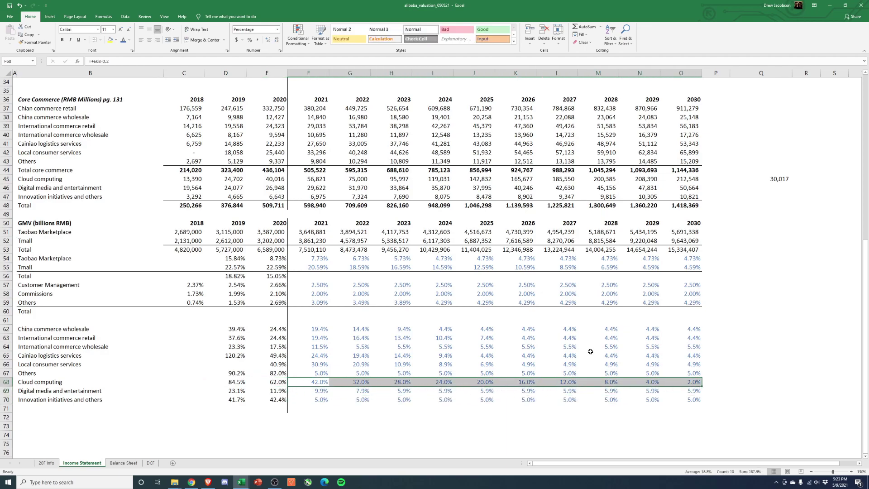
# Step: Inspect the conversion of the 2030 cloud computing revenue in cell Q45
pyautogui.click(773, 180)
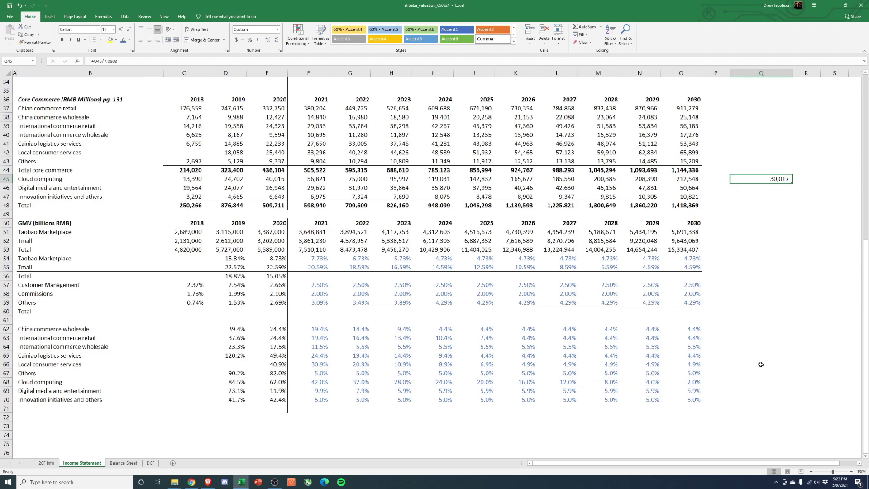
pyautogui.click(742, 222)
pyautogui.moveTo(754, 164); pyautogui.dragTo(801, 224)
pyautogui.click(804, 266)
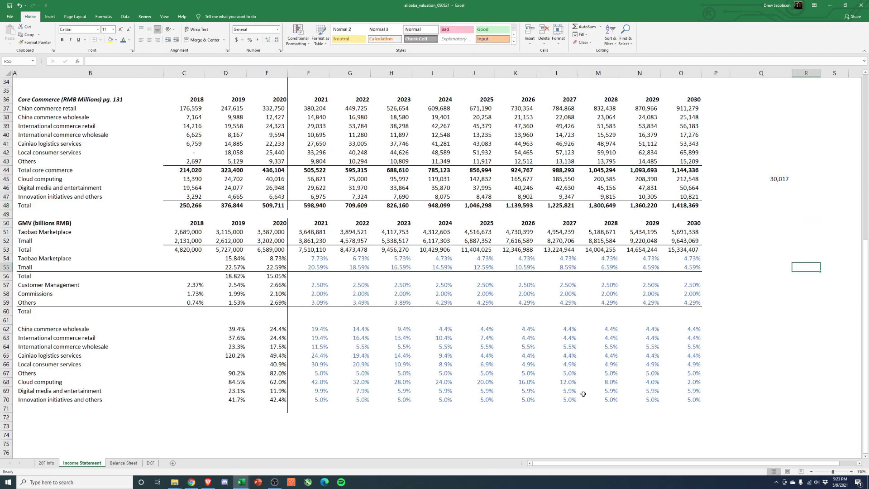
# Step: Open the DCF sheet and inspect the 2018–2020 revenues and the 2018 cost of goods sold formula
pyautogui.click(150, 463)
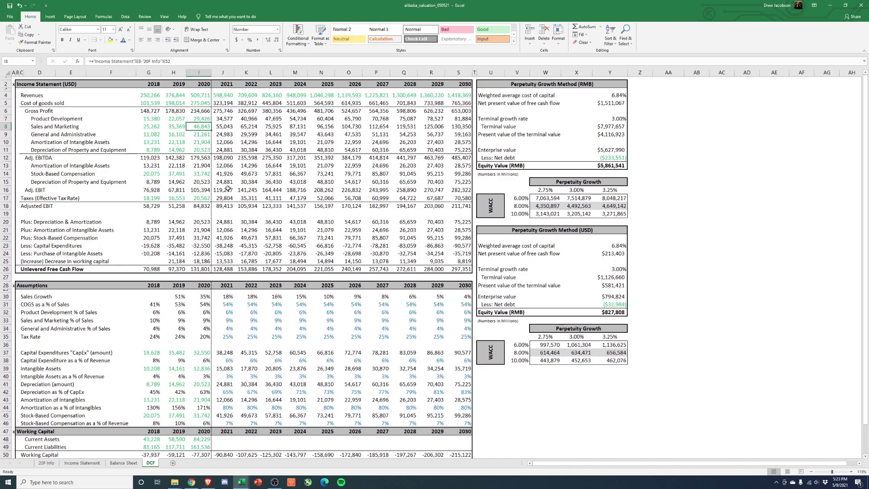
pyautogui.click(149, 96)
pyautogui.moveTo(178, 96); pyautogui.dragTo(202, 96)
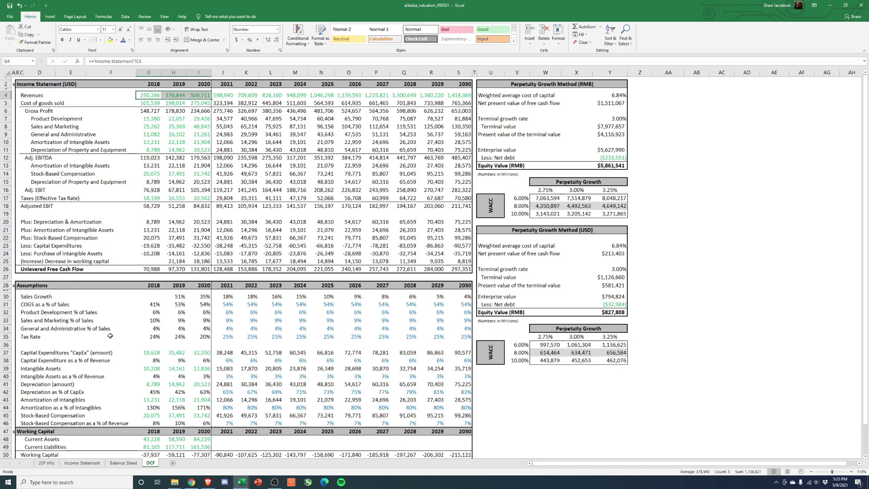
pyautogui.press('Down')
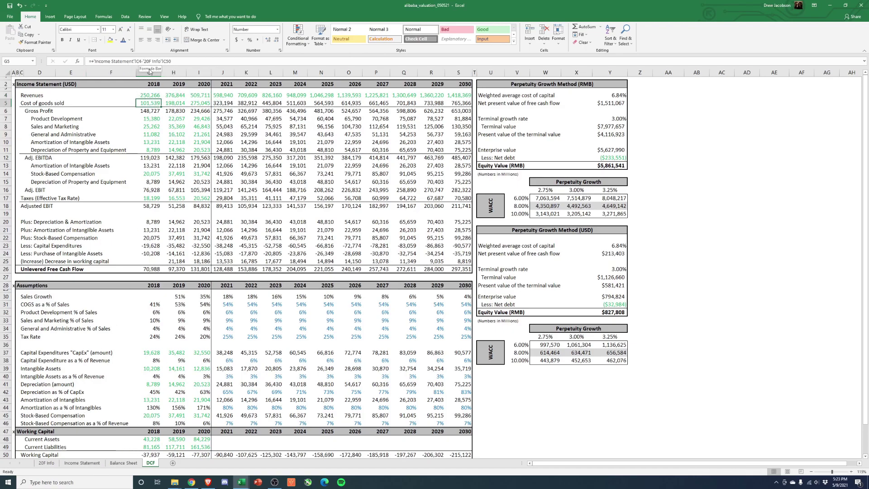
# Step: Review the share-based compensation breakdown on the 20F Info sheet by COGS, Product Development, S&M, G&A and Total for 2018–2020
pyautogui.click(46, 463)
pyautogui.scroll(-7, 136, 316)
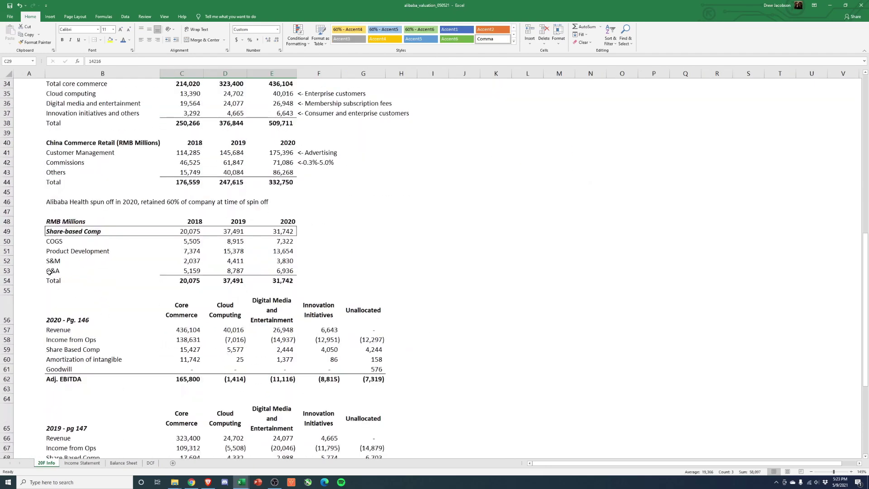
pyautogui.moveTo(57, 231); pyautogui.dragTo(286, 278)
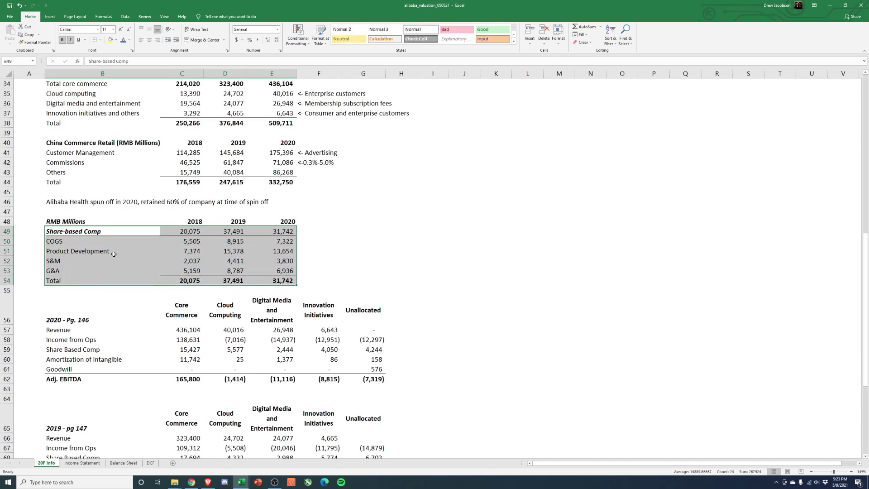
pyautogui.click(93, 242)
pyautogui.moveTo(93, 243); pyautogui.dragTo(282, 242)
pyautogui.moveTo(81, 251); pyautogui.dragTo(263, 253)
pyautogui.moveTo(72, 261); pyautogui.dragTo(247, 264)
pyautogui.moveTo(61, 272); pyautogui.dragTo(270, 270)
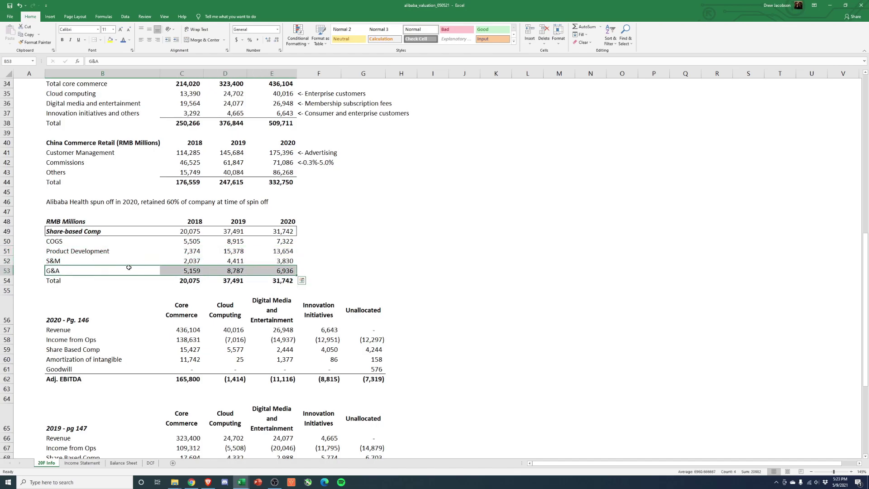
pyautogui.moveTo(58, 279); pyautogui.dragTo(270, 276)
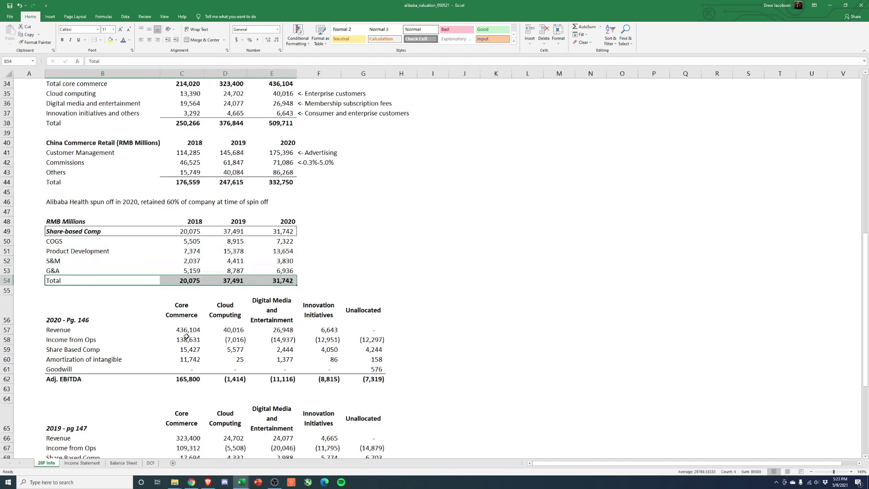
# Step: Return to the DCF sheet and check the historical cost of goods sold and product development formulas through 2020
pyautogui.click(150, 462)
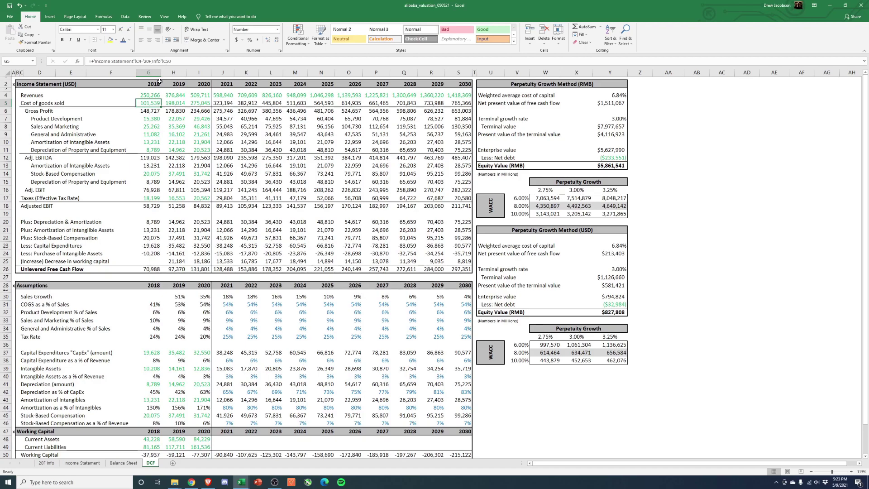
pyautogui.click(181, 107)
pyautogui.click(197, 102)
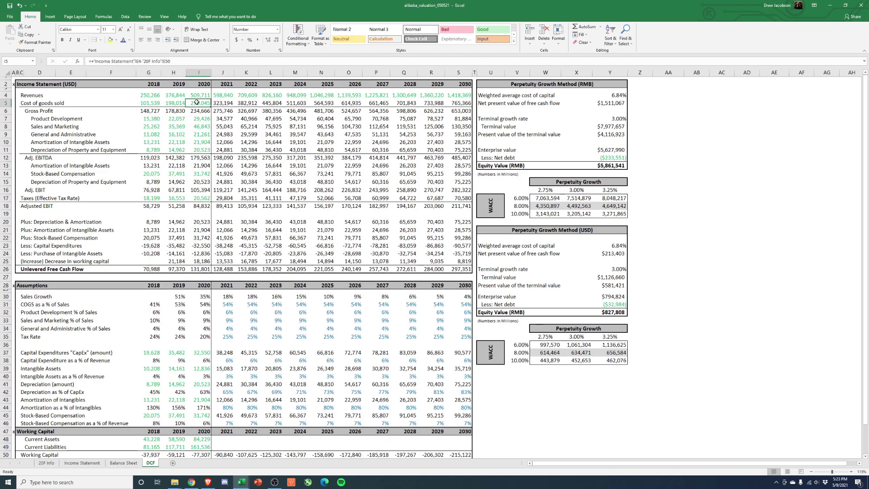
pyautogui.click(147, 120)
pyautogui.click(184, 117)
pyautogui.press('Right')
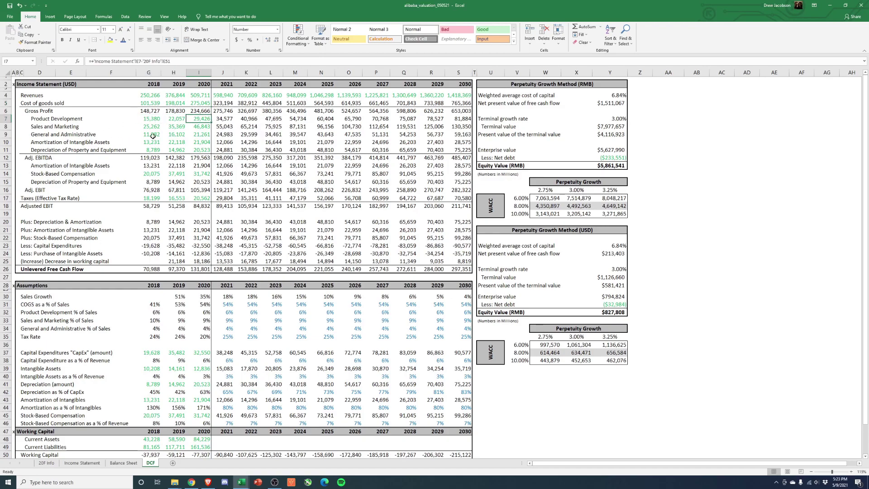
# Step: Check the 2018–2020 formulas for sales and marketing and for general and administrative expenses
pyautogui.click(154, 129)
pyautogui.press('Right')
pyautogui.press('Right')
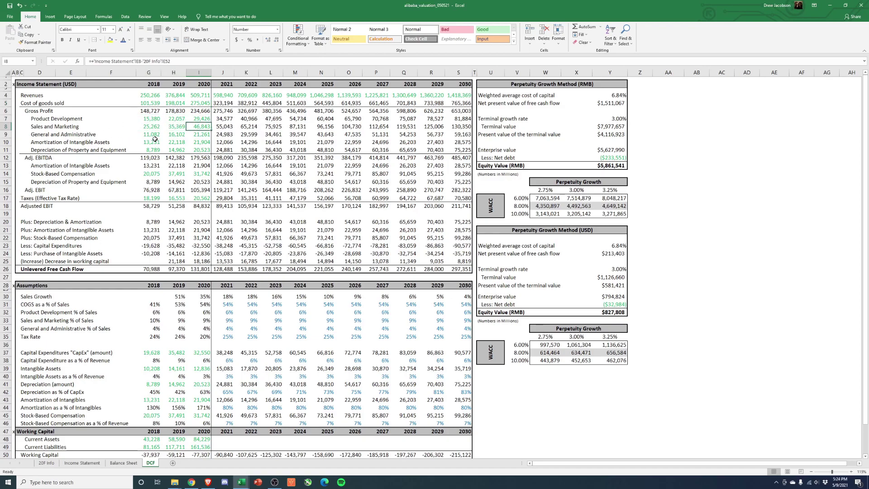
pyautogui.click(157, 136)
pyautogui.press('Right')
pyautogui.press('Right')
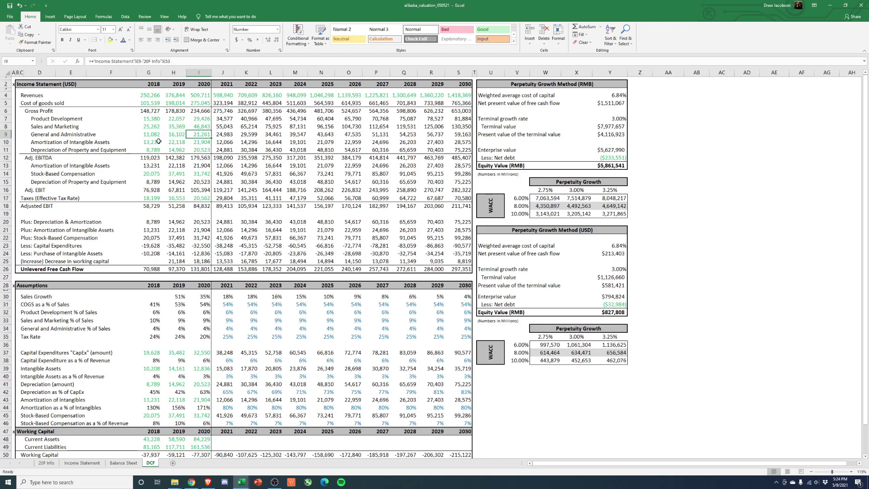
# Step: Check the 2018–2020 amortization of intangible assets and depreciation of property and equipment above Adj. EBITDA
pyautogui.click(153, 142)
pyautogui.press('Right')
pyautogui.press('Right')
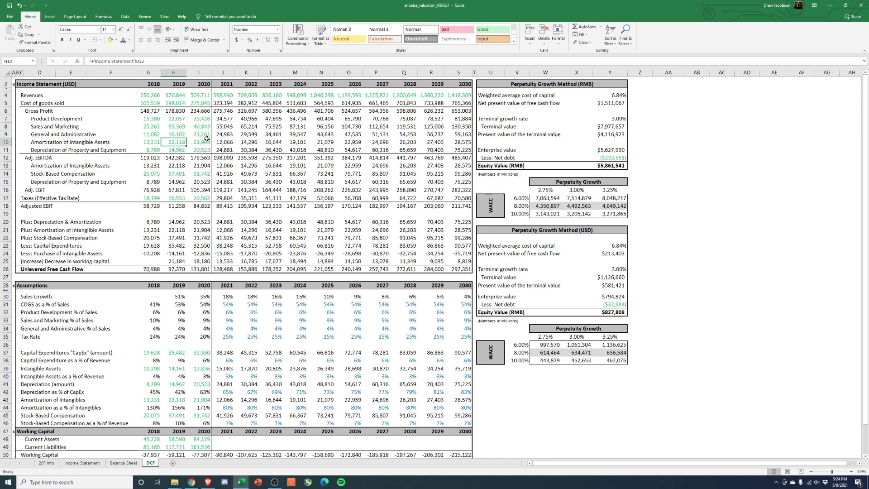
pyautogui.click(155, 149)
pyautogui.press('Right')
pyautogui.press('Right')
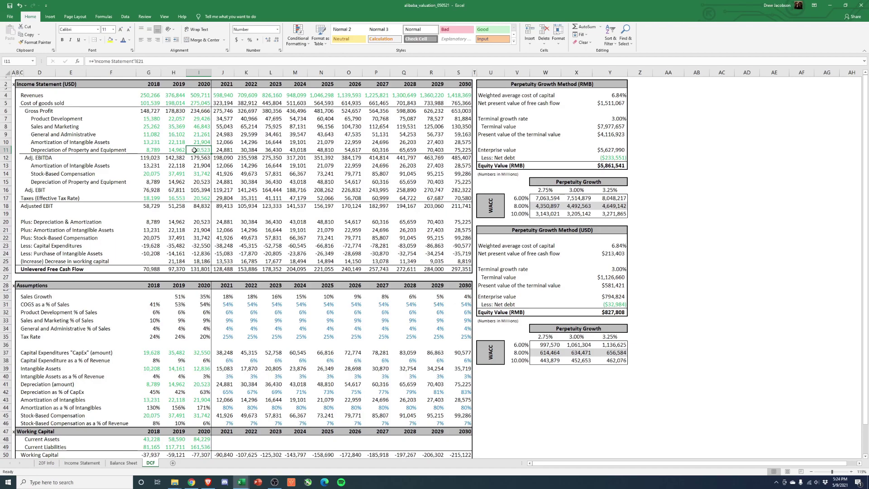
# Step: Compare the 2018–2020 amortization and stock-based compensation below Adj. EBITDA with the operating expense and cost of goods sold rows
pyautogui.moveTo(155, 161); pyautogui.dragTo(205, 165)
pyautogui.moveTo(154, 174); pyautogui.dragTo(205, 174)
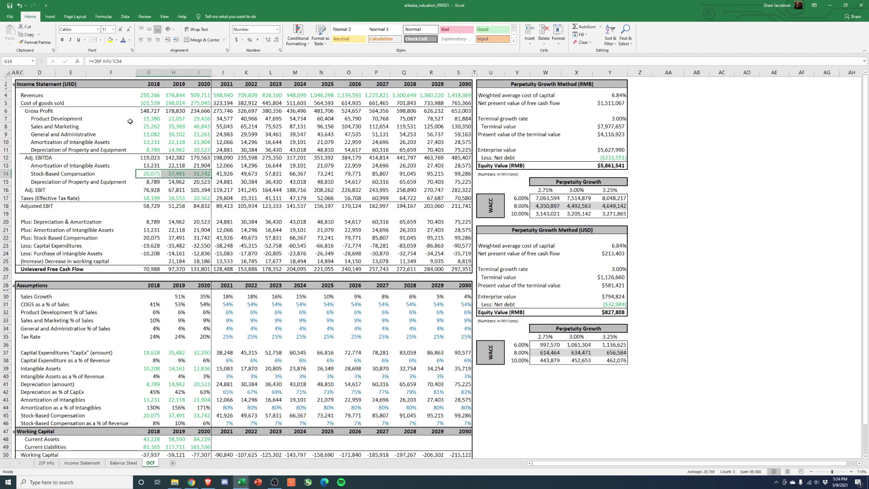
pyautogui.moveTo(150, 118); pyautogui.dragTo(198, 132)
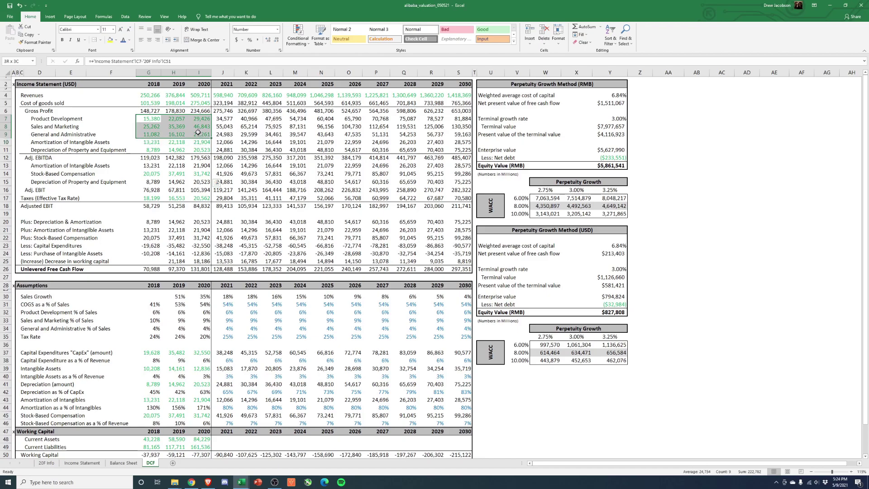
pyautogui.moveTo(141, 102); pyautogui.dragTo(199, 103)
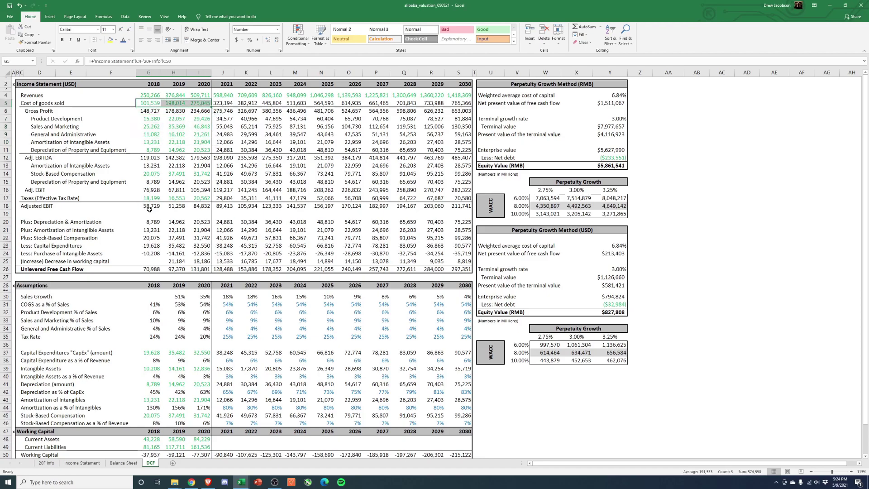
# Step: Review the 2018–2020 depreciation below Adj. EBITDA, Adj. EBIT, taxes, adjusted EBIT and the cash flow adjustments down to unlevered free cash flow
pyautogui.moveTo(156, 181); pyautogui.dragTo(201, 181)
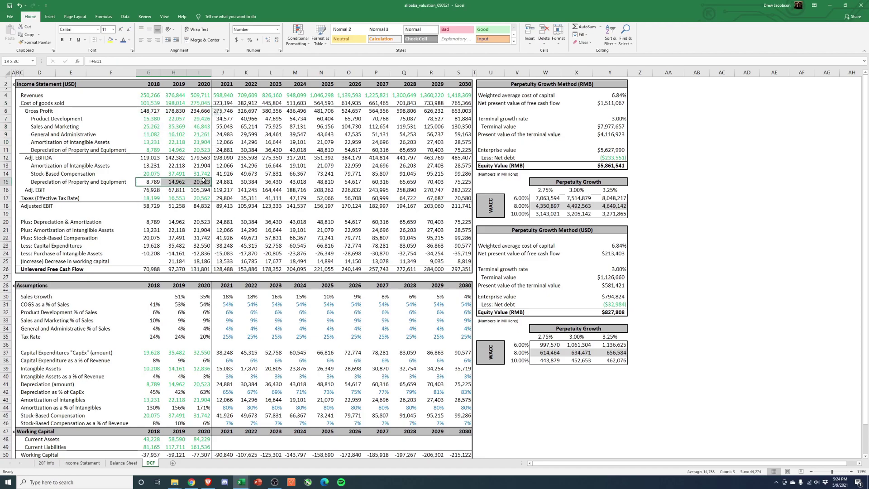
pyautogui.click(33, 189)
pyautogui.moveTo(160, 190); pyautogui.dragTo(201, 197)
pyautogui.moveTo(149, 205); pyautogui.dragTo(199, 206)
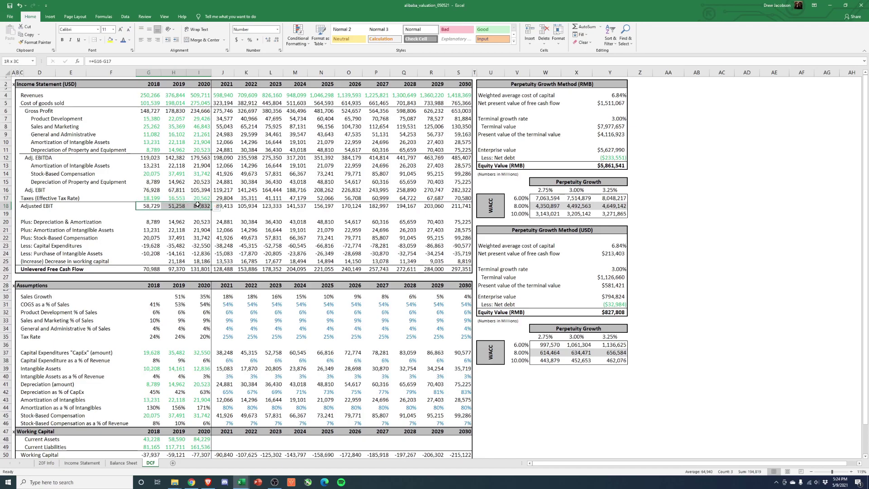
pyautogui.moveTo(26, 223); pyautogui.dragTo(24, 259)
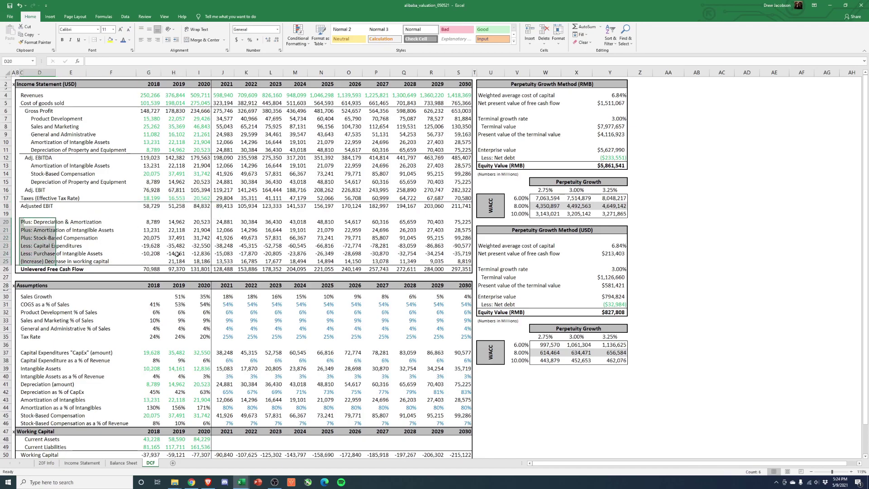
pyautogui.moveTo(152, 268); pyautogui.dragTo(199, 268)
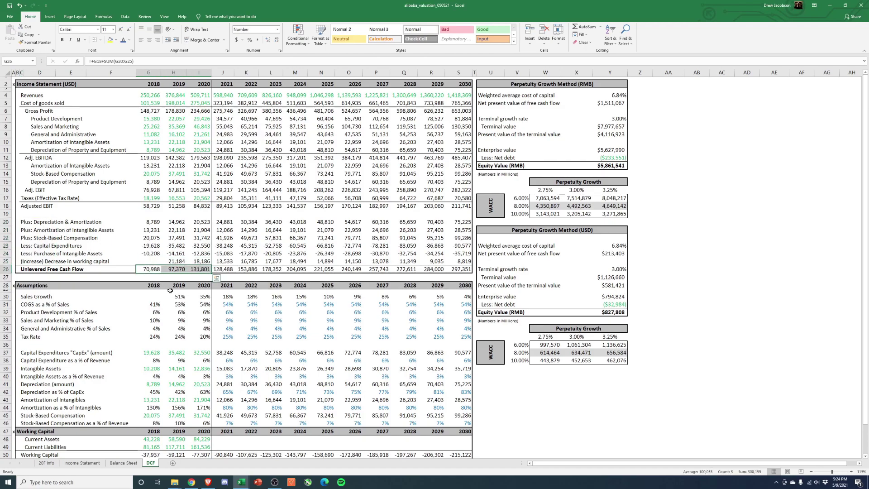
# Step: Examine the 2021–2030 assumptions from COGS percentage to tax rate and compare the 2021 COGS formula with 2020's
pyautogui.moveTo(224, 306); pyautogui.dragTo(466, 336)
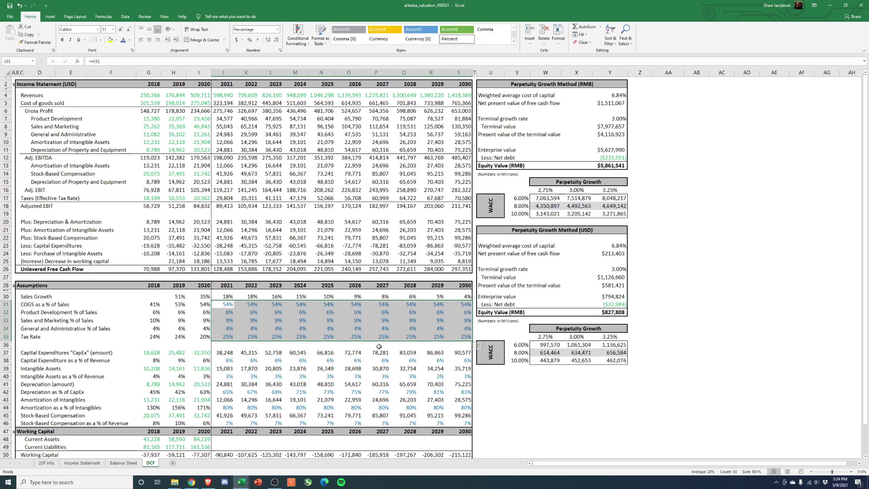
pyautogui.scroll(-2, 309, 346)
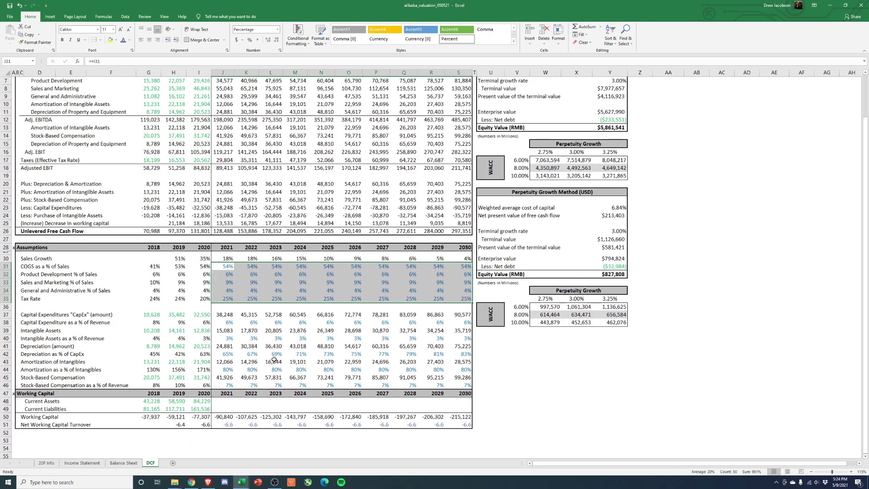
pyautogui.click(231, 267)
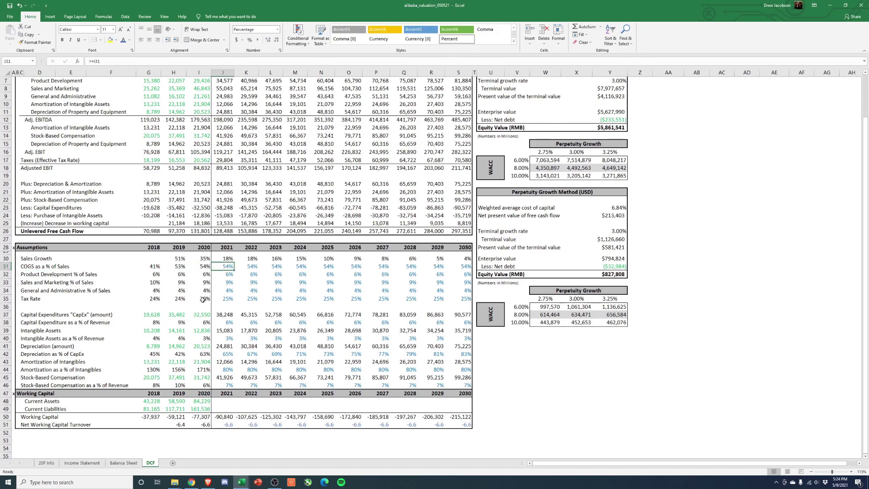
pyautogui.click(204, 267)
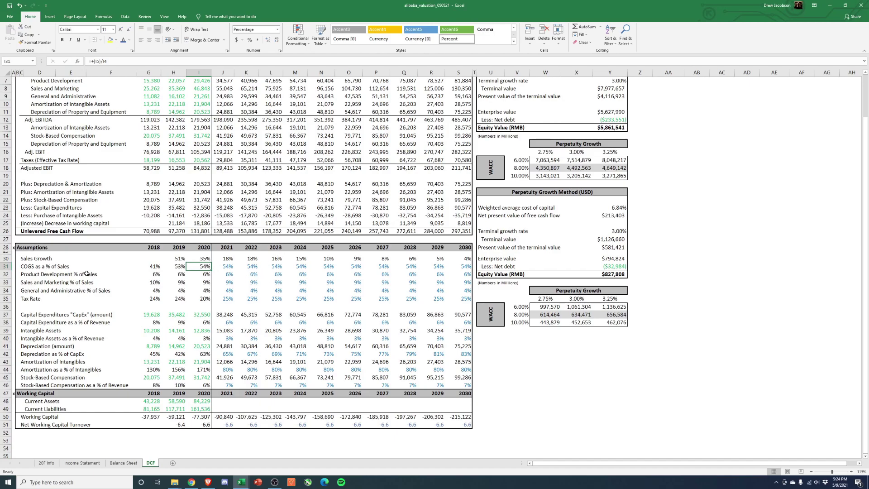
pyautogui.click(25, 269)
pyautogui.moveTo(25, 270); pyautogui.dragTo(28, 292)
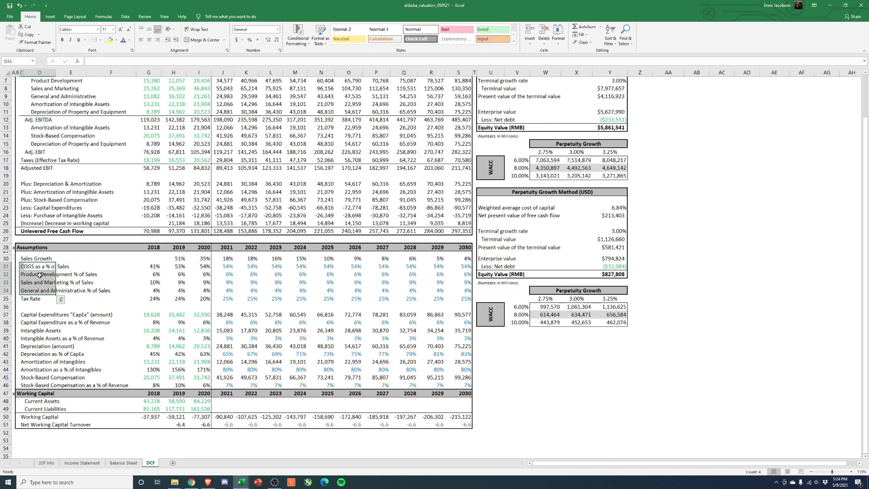
# Step: Check the 2018–2020 product development, marketing and administrative expenses against the stock-based compensation assumption row
pyautogui.scroll(2, 84, 172)
pyautogui.moveTo(155, 117); pyautogui.dragTo(206, 136)
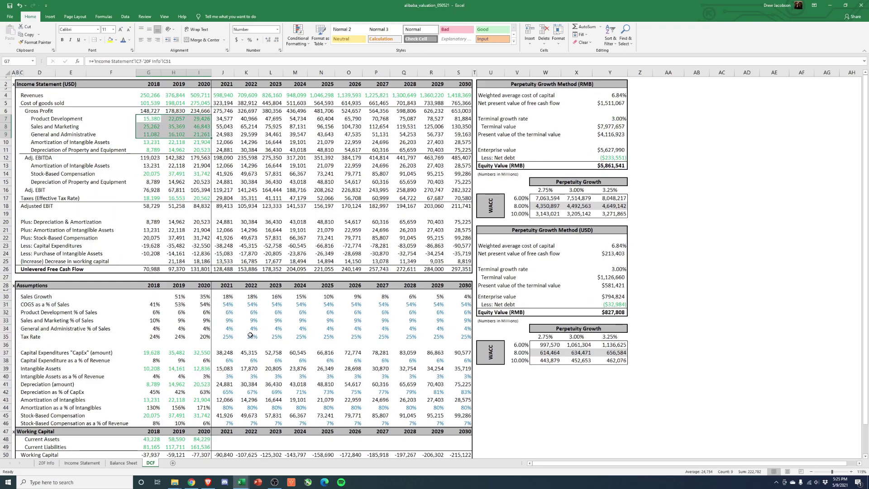
pyautogui.click(28, 414)
pyautogui.moveTo(230, 415)
pyautogui.mouseDown()
pyautogui.moveTo(199, 414)
pyautogui.moveTo(226, 415)
pyautogui.mouseUp()
# Step: Re-enter the 2021 COGS as a % of Sales as a direct link to the 2020 percentage in I31
pyautogui.click(228, 305)
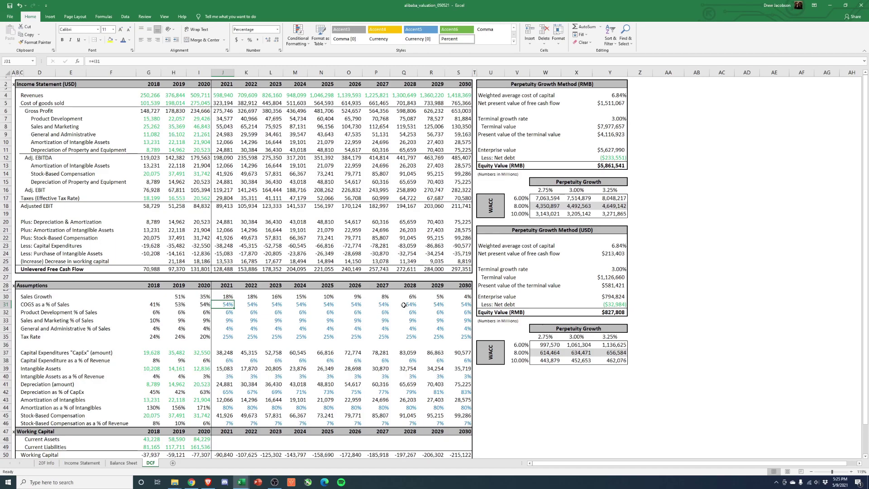
pyautogui.write('+')
pyautogui.press('Left')
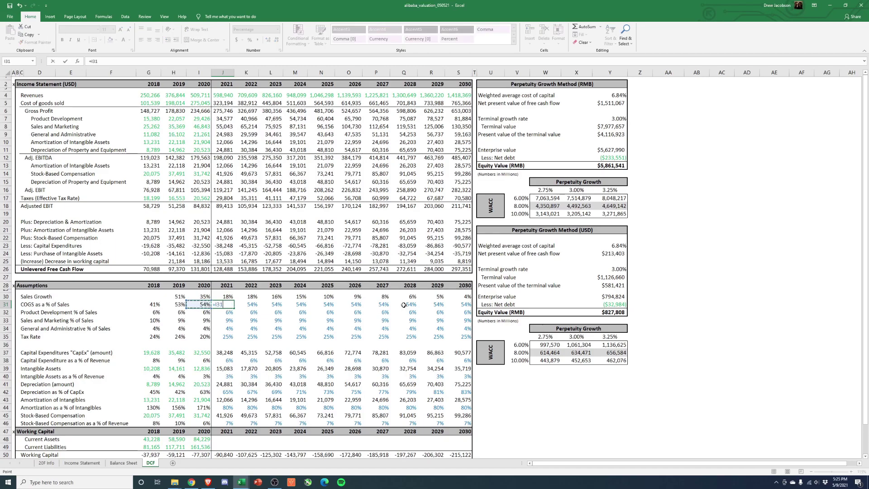
pyautogui.hotkey('ctrl', 'Return')
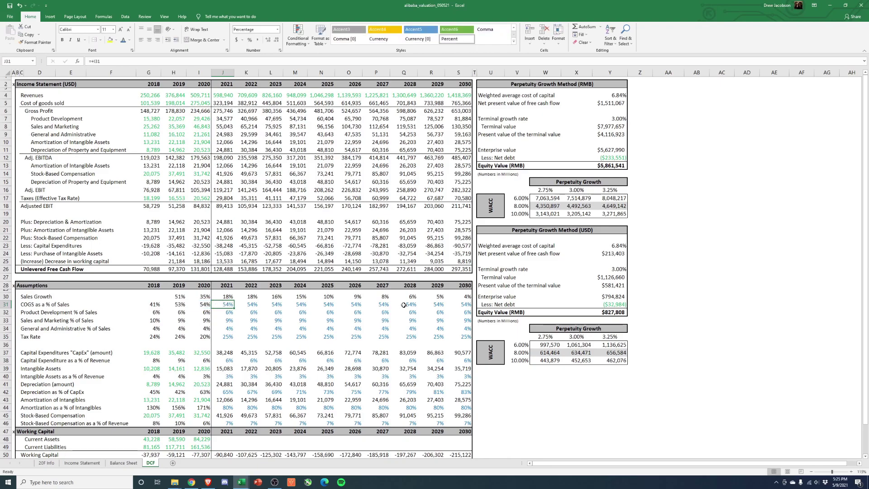
# Step: Go to the Income Statement sheet and examine the 2018–2020 revenue of Cainiao logistics services
pyautogui.click(78, 462)
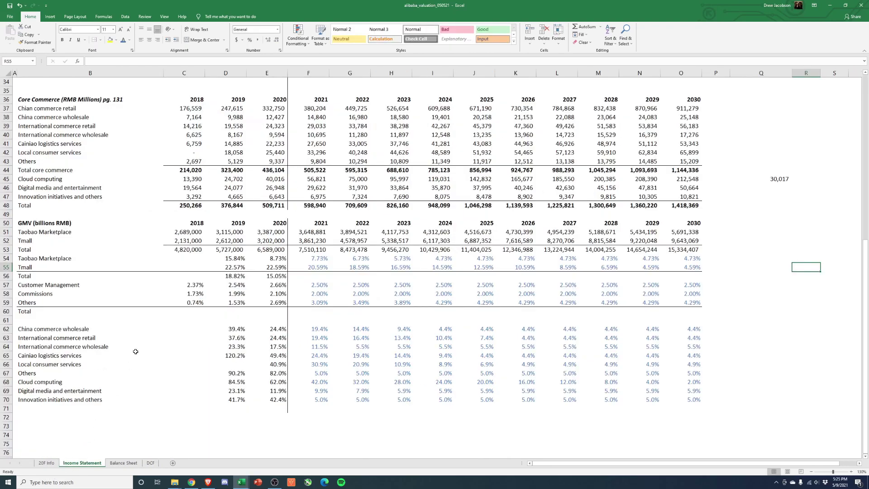
pyautogui.scroll(3, 90, 340)
pyautogui.scroll(3, 90, 340)
pyautogui.click(43, 223)
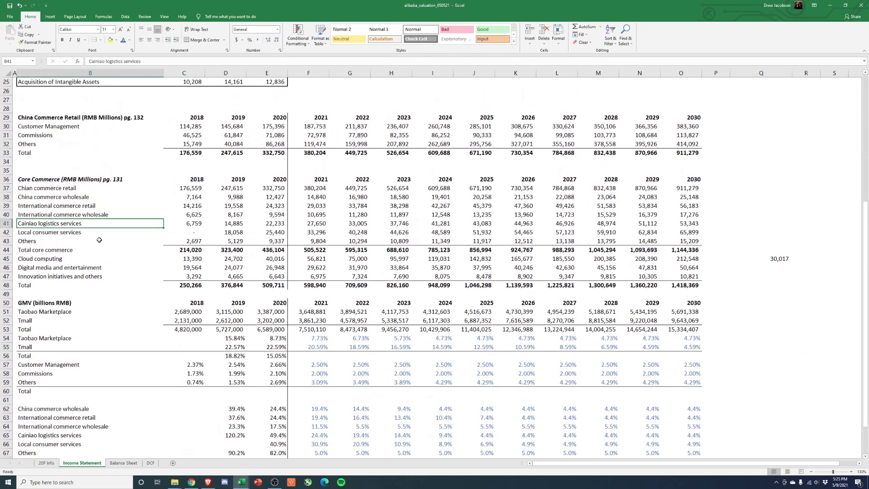
pyautogui.moveTo(280, 223); pyautogui.dragTo(174, 223)
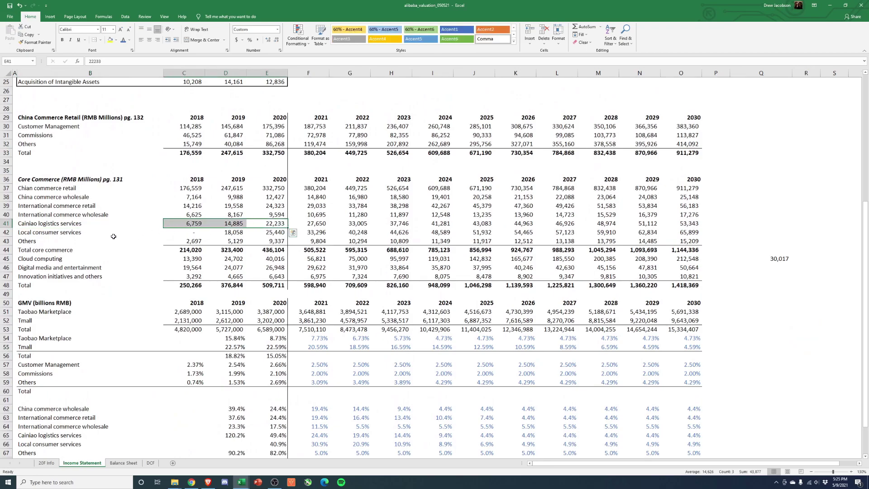
# Step: Examine the 2018–2020 revenue of local consumer services and of digital media and entertainment
pyautogui.moveTo(29, 233); pyautogui.dragTo(274, 234)
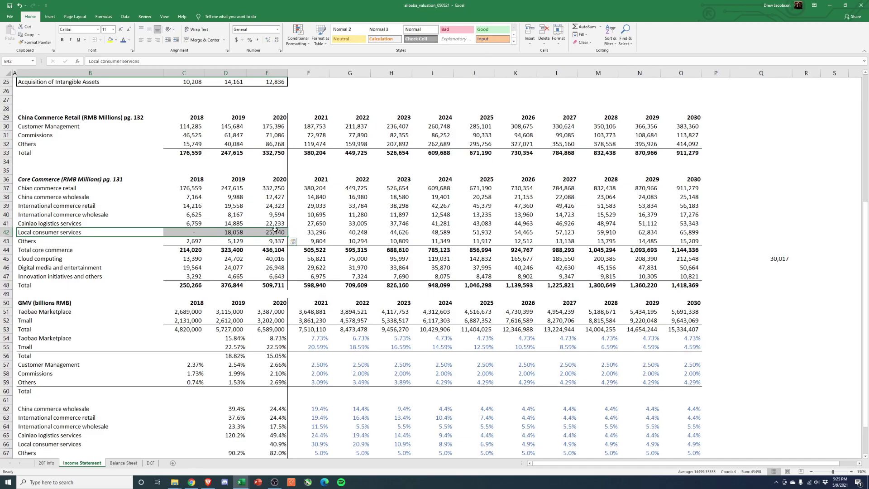
pyautogui.click(267, 232)
pyautogui.moveTo(267, 233); pyautogui.dragTo(69, 234)
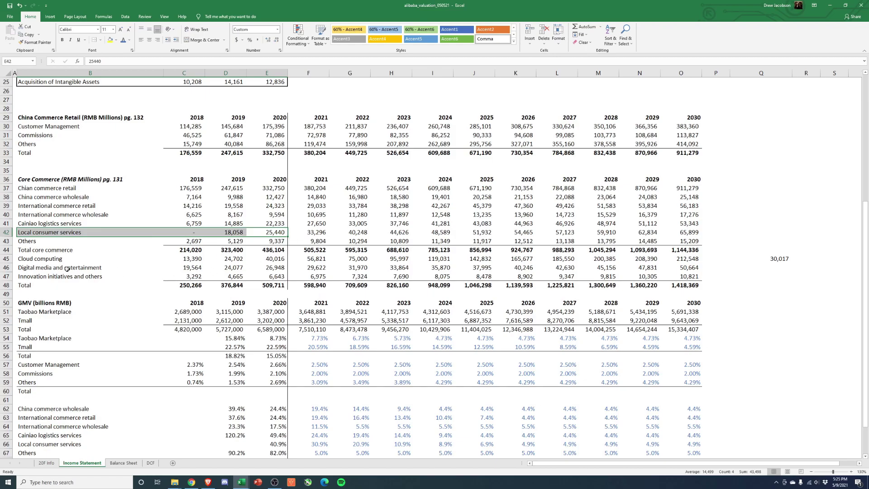
pyautogui.moveTo(272, 268); pyautogui.dragTo(70, 268)
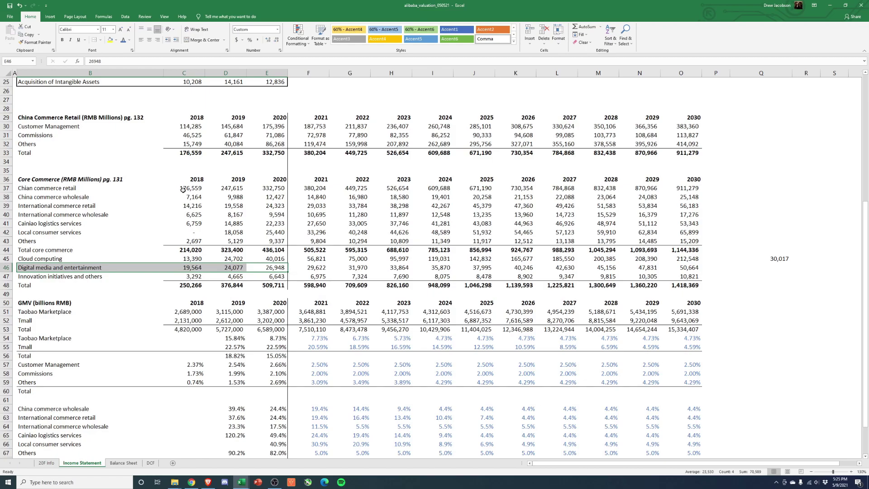
# Step: Examine the 2018–2020 China commerce retail revenue and its customer management, commissions and others components
pyautogui.moveTo(183, 190); pyautogui.dragTo(267, 189)
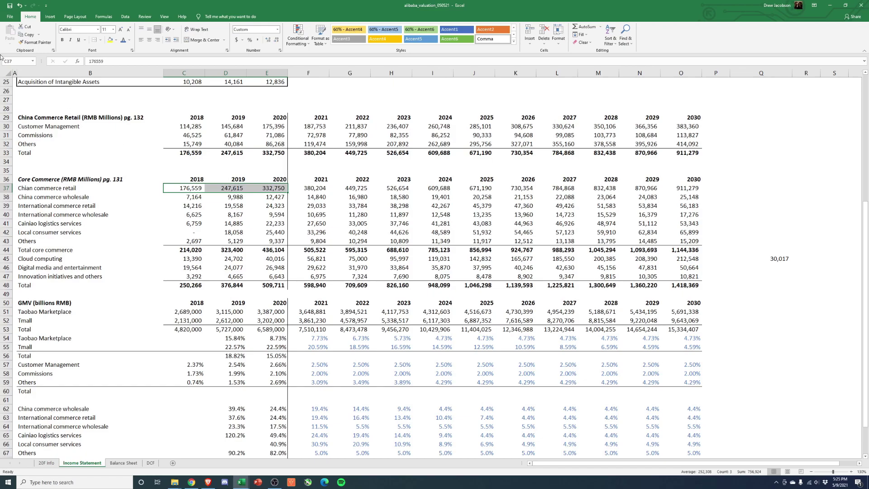
pyautogui.moveTo(37, 127)
pyautogui.mouseDown()
pyautogui.moveTo(288, 131)
pyautogui.moveTo(49, 136)
pyautogui.mouseUp()
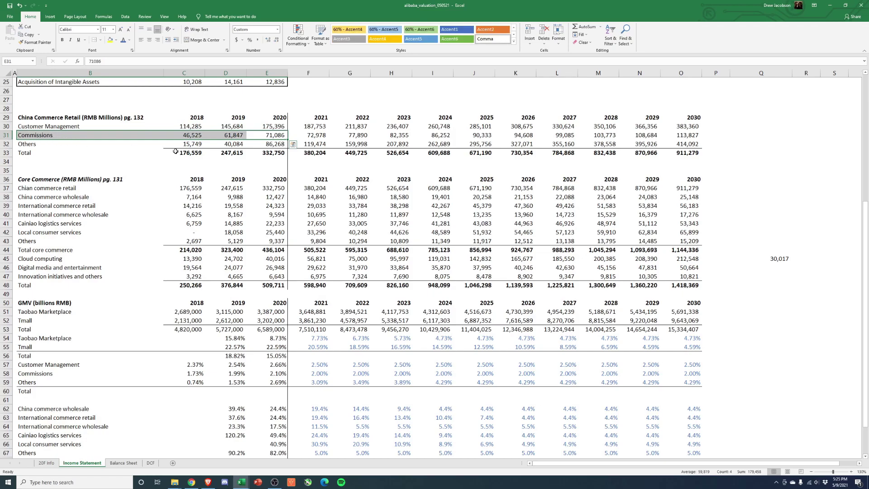
pyautogui.moveTo(270, 143); pyautogui.dragTo(45, 146)
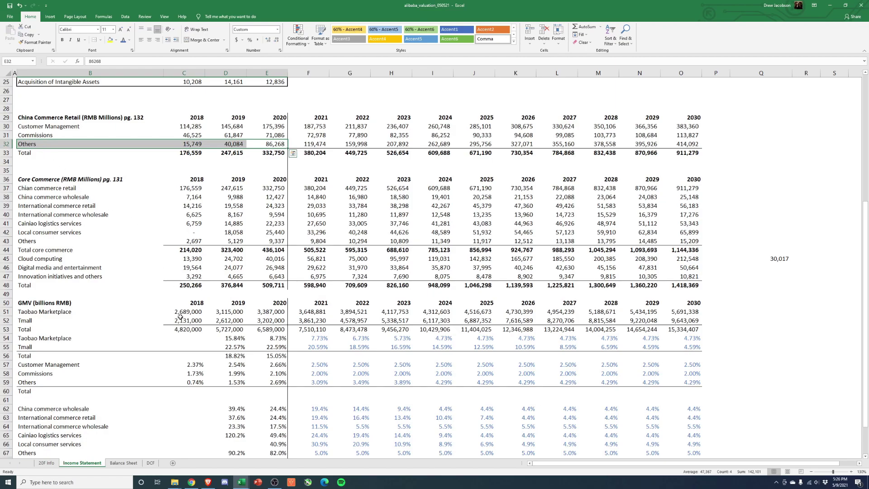
# Step: On the DCF sheet, set the 2021 COGS as a % of Sales to the 2020 percentage minus .01
pyautogui.click(151, 464)
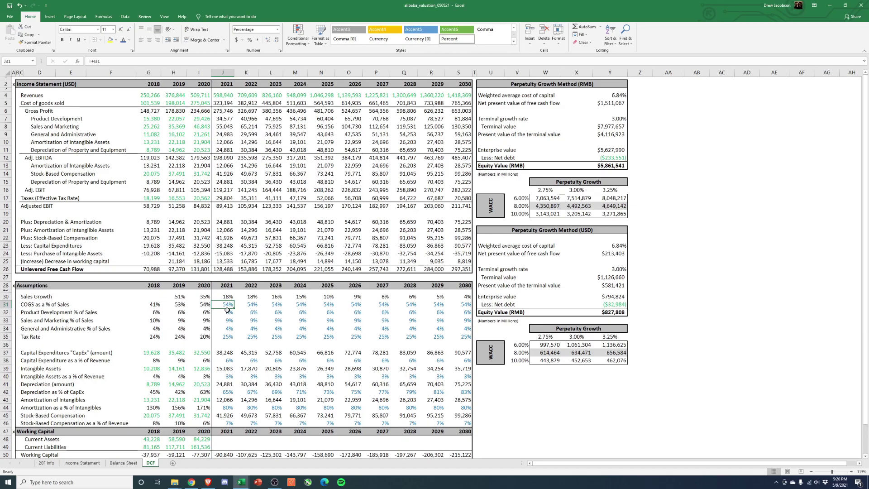
pyautogui.write('+')
pyautogui.press('Left')
pyautogui.write('-.01')
pyautogui.press('Return')
# Step: Copy the 2021 COGS percentage formula across 2022 to 2028
pyautogui.press('Up')
pyautogui.hotkey('ctrl', 'c')
pyautogui.press('Right')
pyautogui.hotkey('shift', 'Right')
pyautogui.hotkey('shift', 'Right')
pyautogui.hotkey('shift', 'Right')
pyautogui.hotkey('shift', 'Right')
pyautogui.hotkey('shift', 'Right')
pyautogui.hotkey('shift', 'Right')
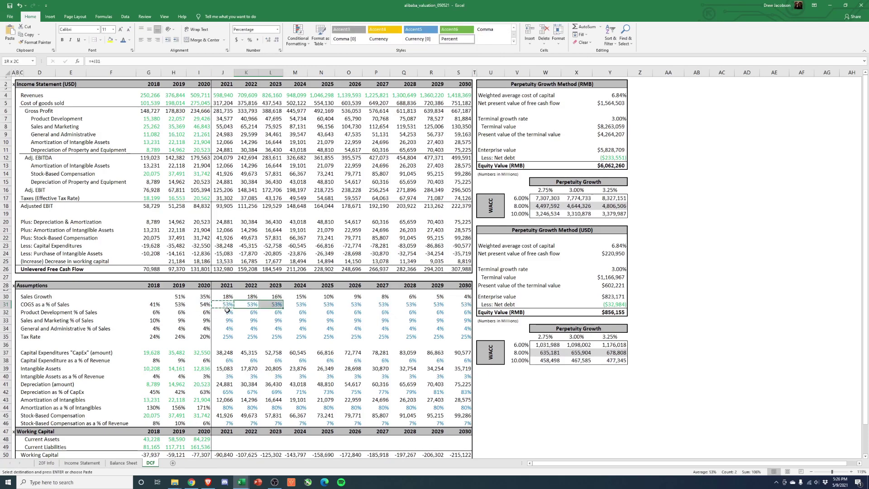
pyautogui.hotkey('ctrl', 'alt', 'v')
pyautogui.press('Return')
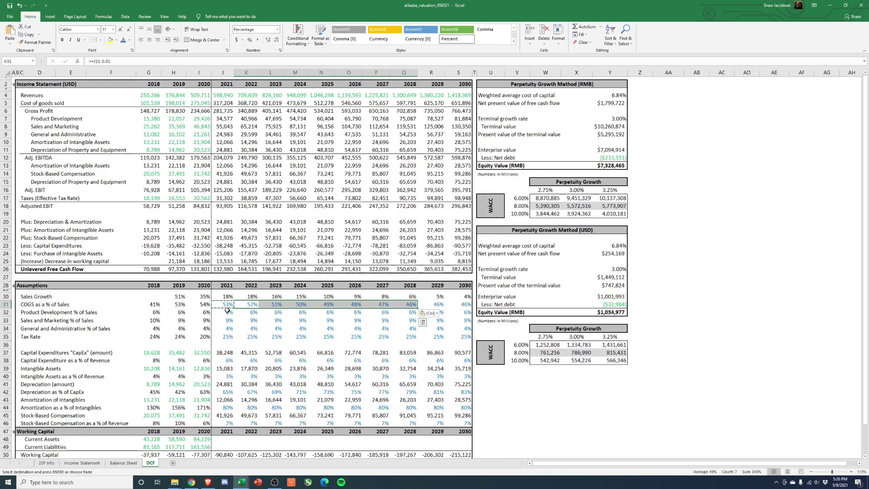
# Step: Extend the copied COGS percentage formula to 2029 and 2030
pyautogui.press('Right')
pyautogui.press('Right')
pyautogui.press('Right')
pyautogui.press('Right')
pyautogui.press('Right')
pyautogui.press('Right')
pyautogui.press('Right')
pyautogui.hotkey('shift', 'Right')
pyautogui.press('Return')
pyautogui.press('Left')
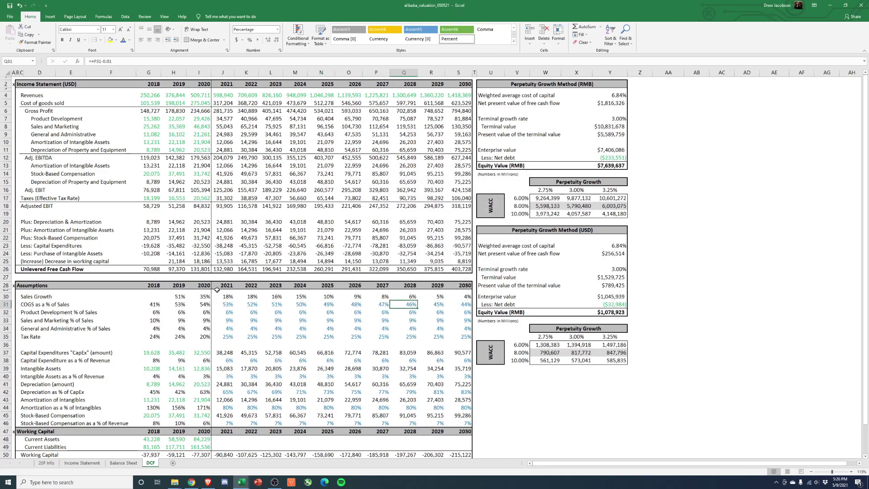
# Step: Check the 2018 COGS percentage, then compare 2018 China commerce retail and its components with total revenue on the Income Statement sheet
pyautogui.click(154, 305)
pyautogui.click(76, 461)
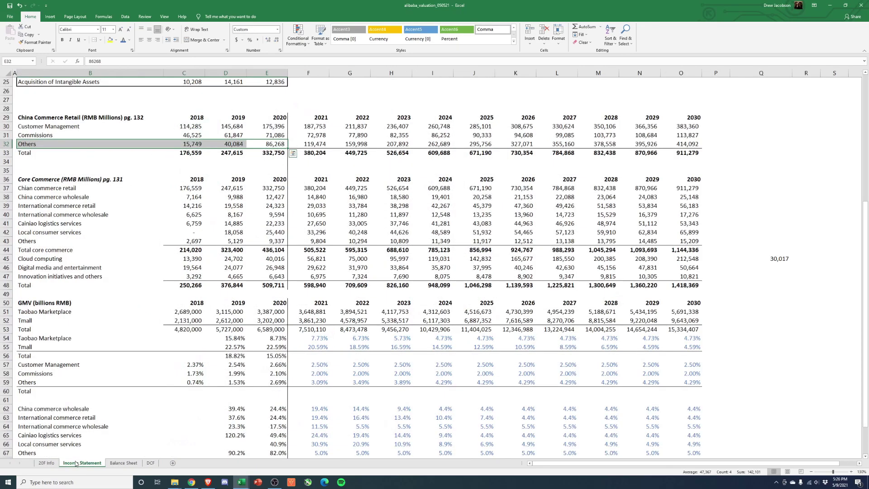
pyautogui.click(191, 189)
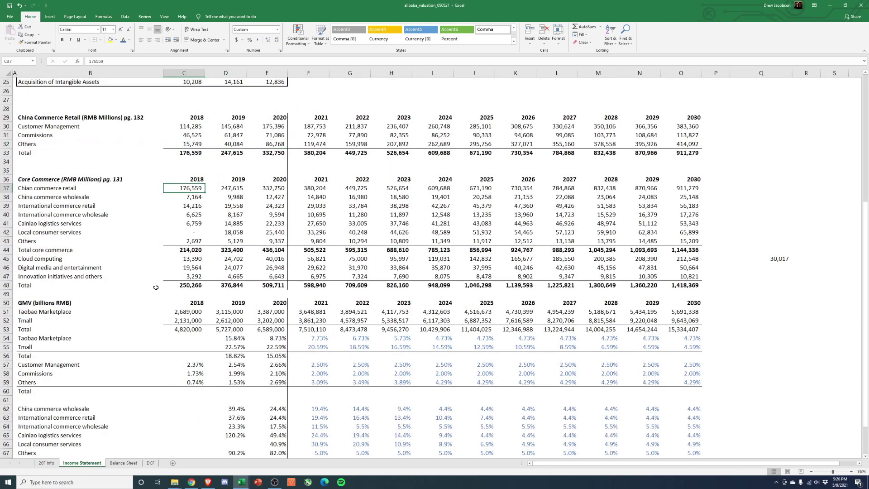
pyautogui.click(190, 286)
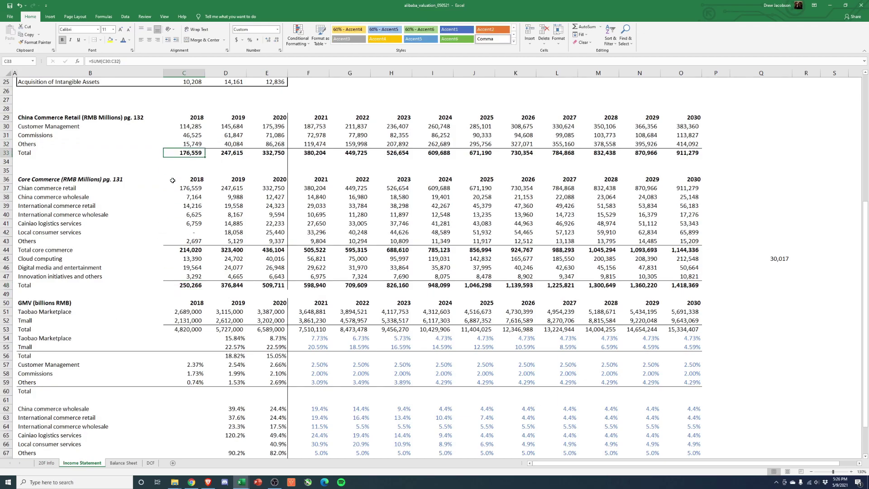
pyautogui.moveTo(196, 127); pyautogui.dragTo(196, 143)
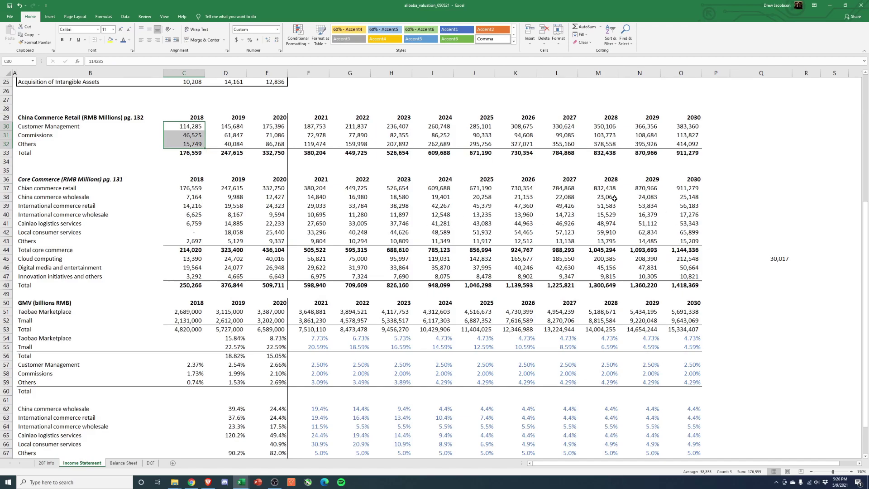
# Step: Compare the China commerce retail totals with total revenue for 2018 and 2030, and examine cloud computing revenue for 2018–2025
pyautogui.click(685, 154)
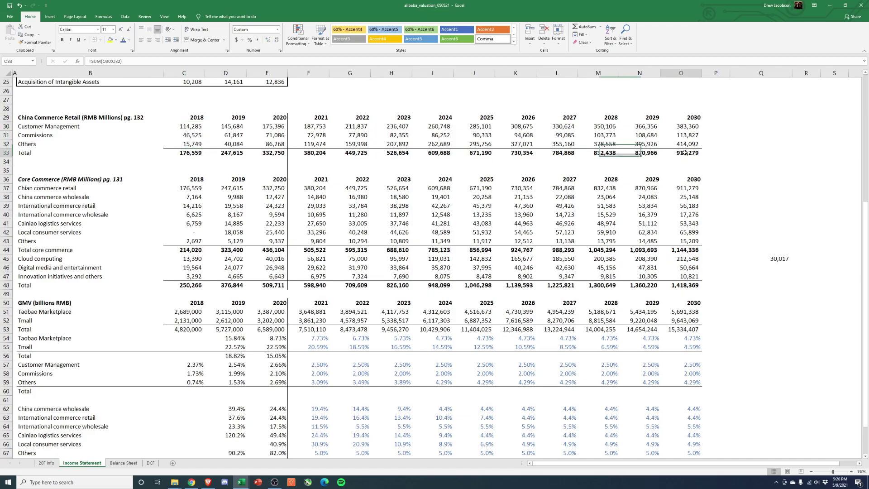
pyautogui.click(682, 285)
pyautogui.click(691, 154)
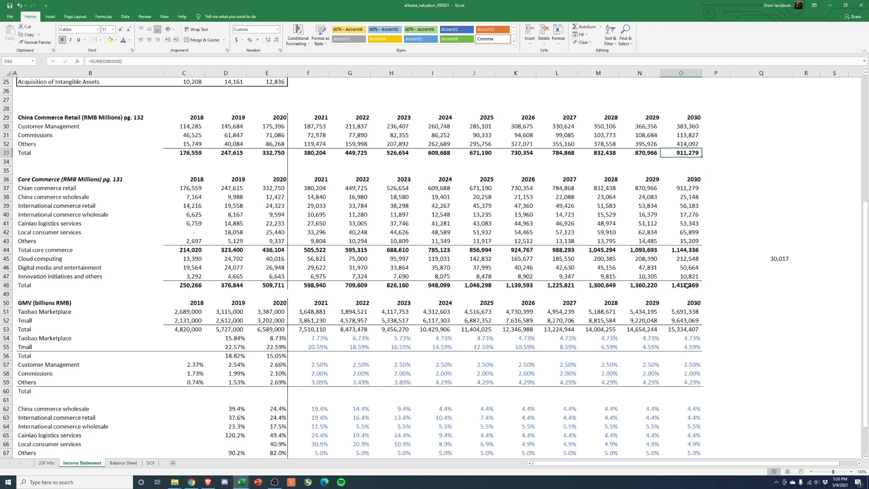
pyautogui.click(179, 154)
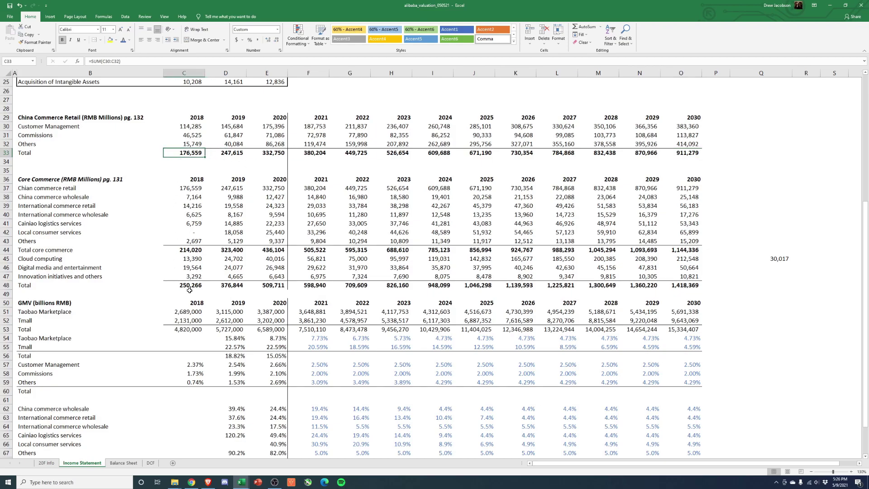
pyautogui.click(684, 286)
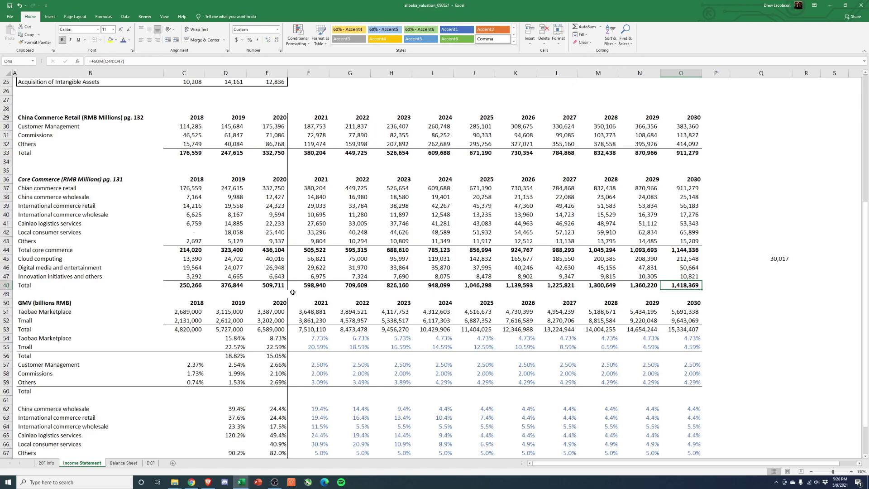
pyautogui.moveTo(193, 261); pyautogui.dragTo(481, 262)
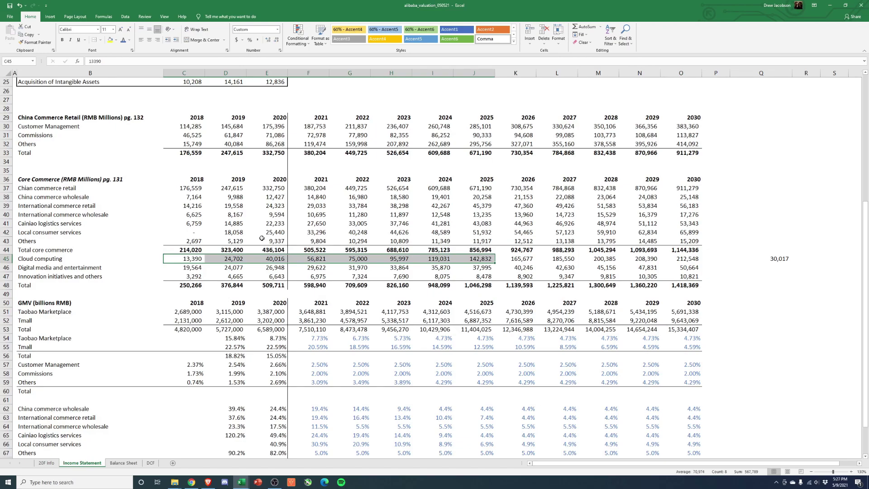
# Step: Examine the 2021–2030 forecasts for local consumer services, China commerce wholesale and international commerce wholesale revenue
pyautogui.click(281, 234)
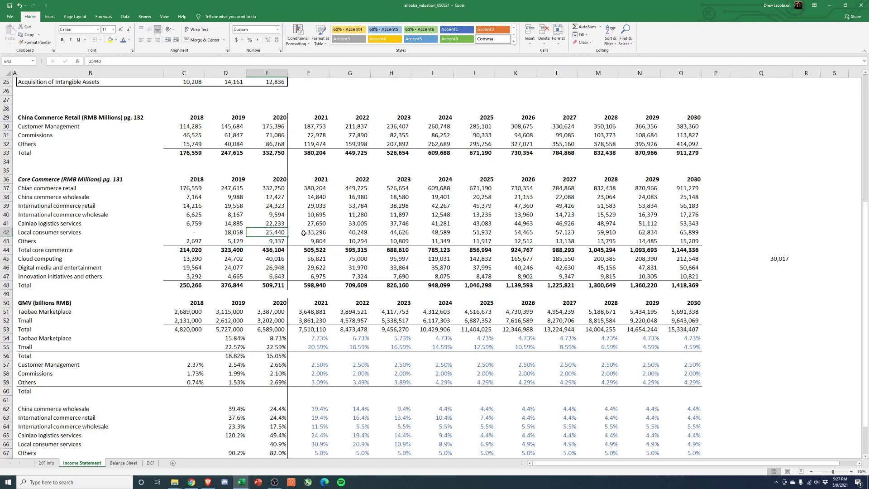
pyautogui.moveTo(302, 233); pyautogui.dragTo(706, 240)
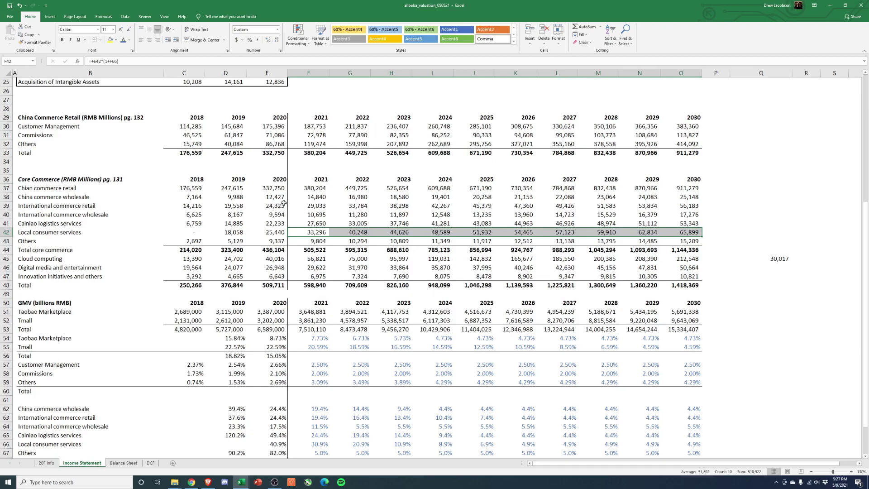
pyautogui.click(267, 195)
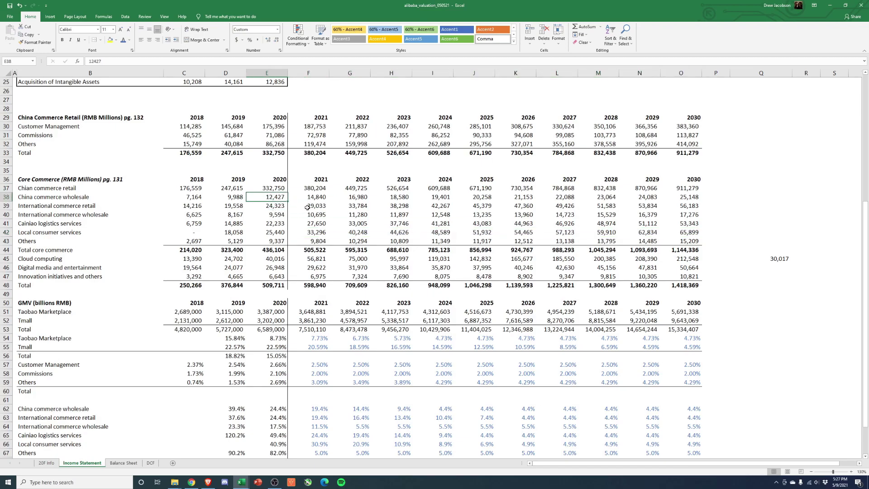
pyautogui.moveTo(310, 195); pyautogui.dragTo(688, 197)
pyautogui.click(44, 213)
pyautogui.moveTo(308, 214); pyautogui.dragTo(688, 214)
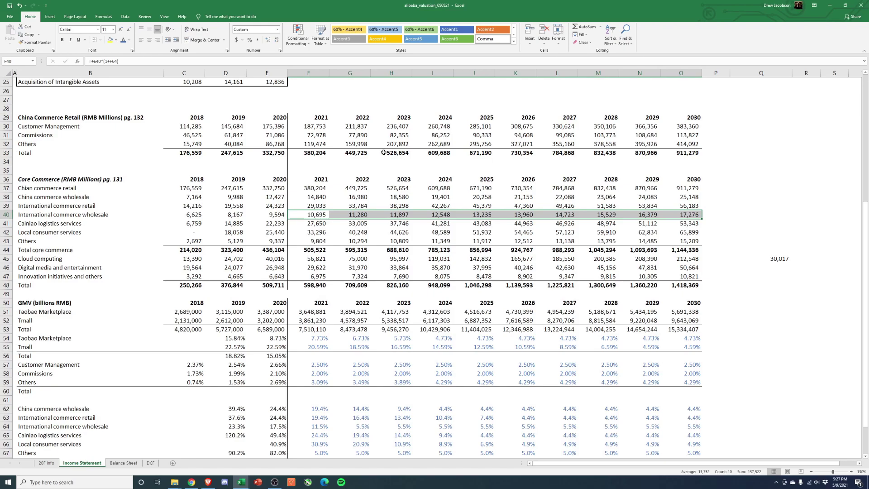
# Step: Review the Others line of China commerce retail for 2018–2030, and look at Tmall GMV for 2018–2020
pyautogui.click(317, 144)
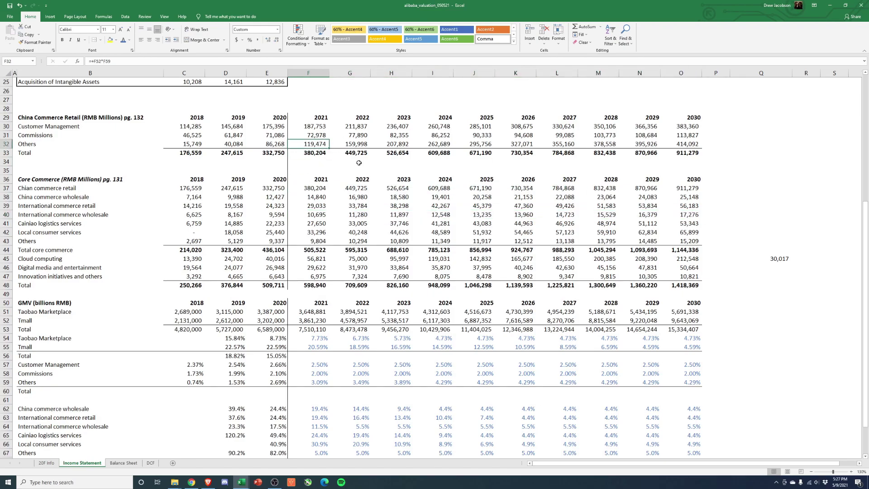
pyautogui.moveTo(277, 146); pyautogui.dragTo(682, 144)
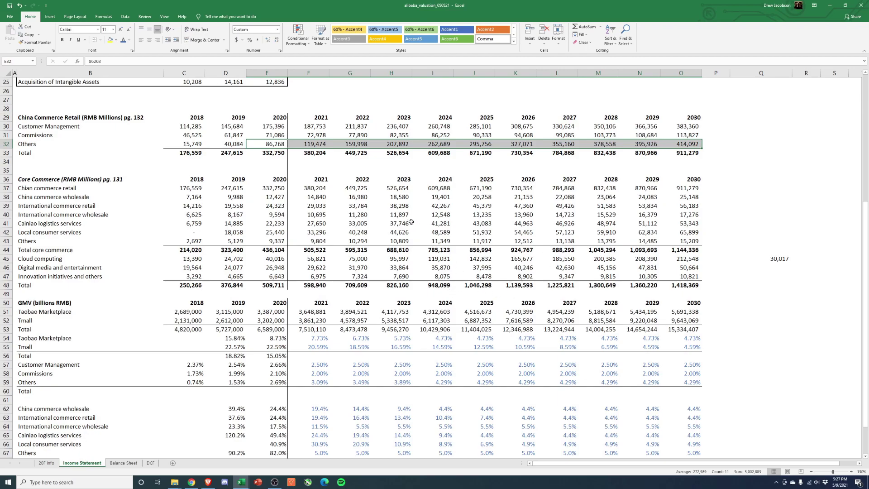
pyautogui.click(321, 144)
pyautogui.moveTo(321, 144); pyautogui.dragTo(680, 144)
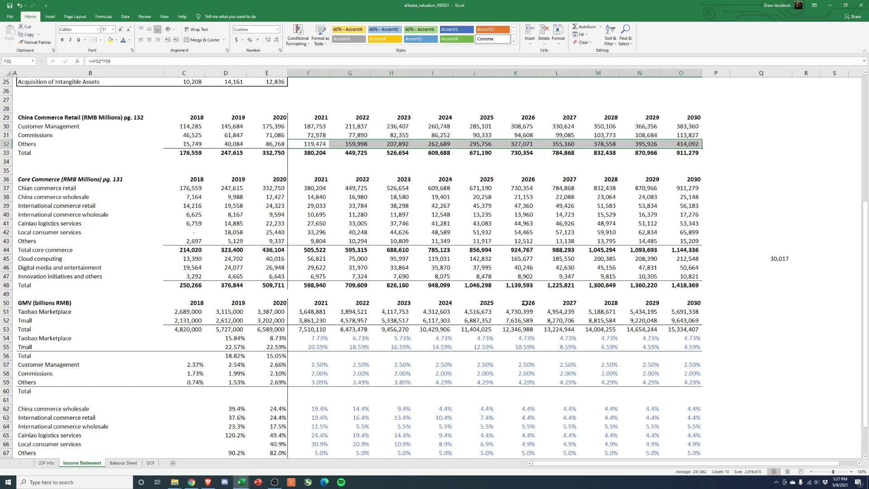
pyautogui.moveTo(320, 144); pyautogui.dragTo(673, 144)
pyautogui.moveTo(186, 140); pyautogui.dragTo(278, 141)
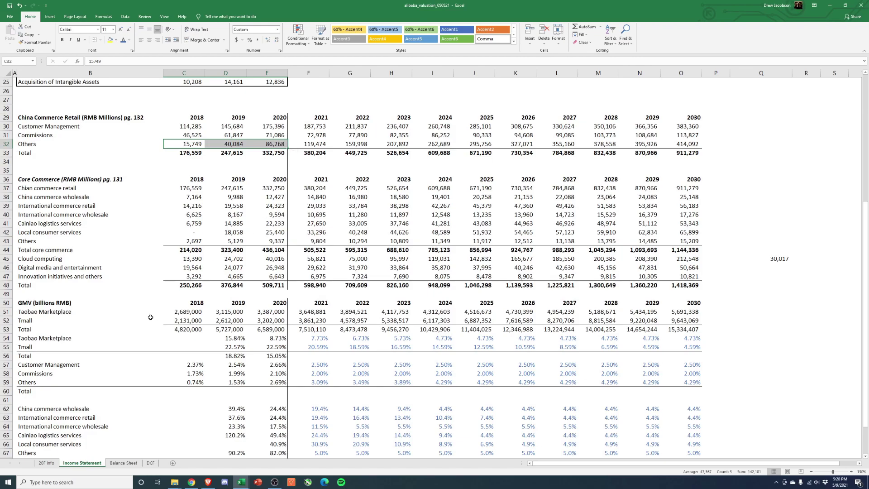
pyautogui.moveTo(25, 321); pyautogui.dragTo(274, 321)
# Step: On the DCF sheet, hold COGS as a % of Sales flat by setting 2029 to =Q31 and 2030 to =R31
pyautogui.click(151, 463)
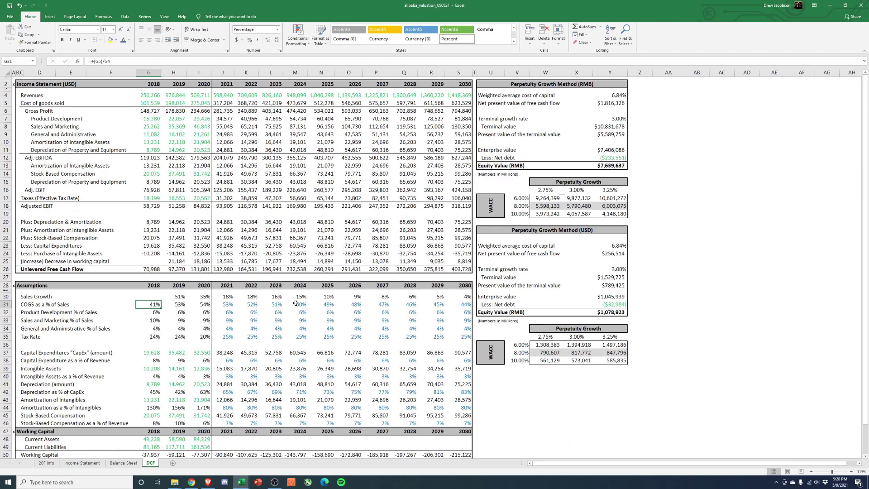
pyautogui.click(358, 305)
pyautogui.moveTo(319, 304); pyautogui.dragTo(376, 306)
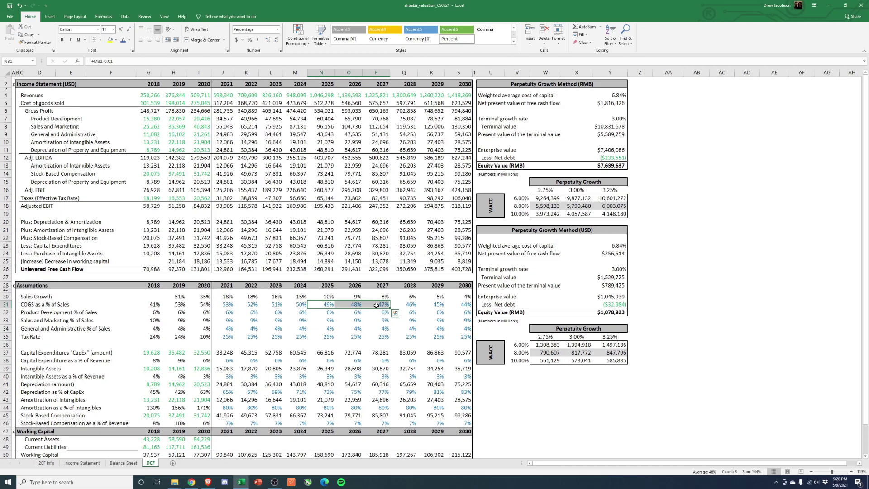
pyautogui.click(436, 305)
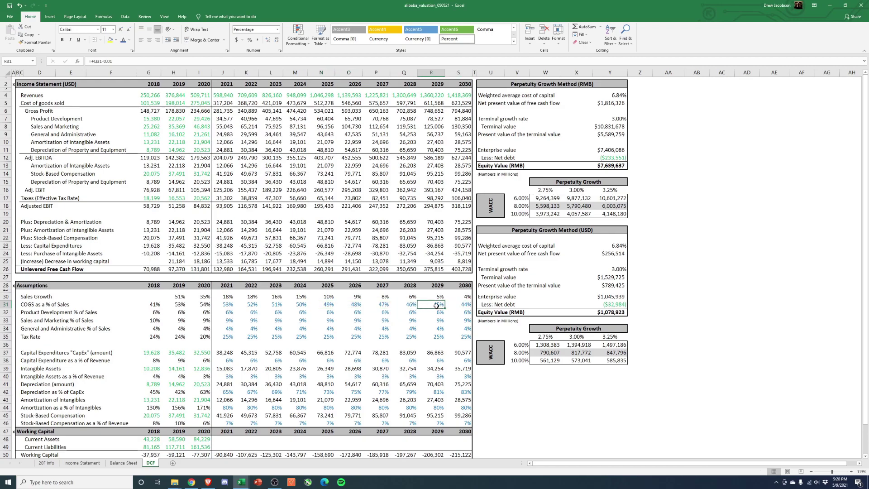
pyautogui.write('=Q31')
pyautogui.press('Tab')
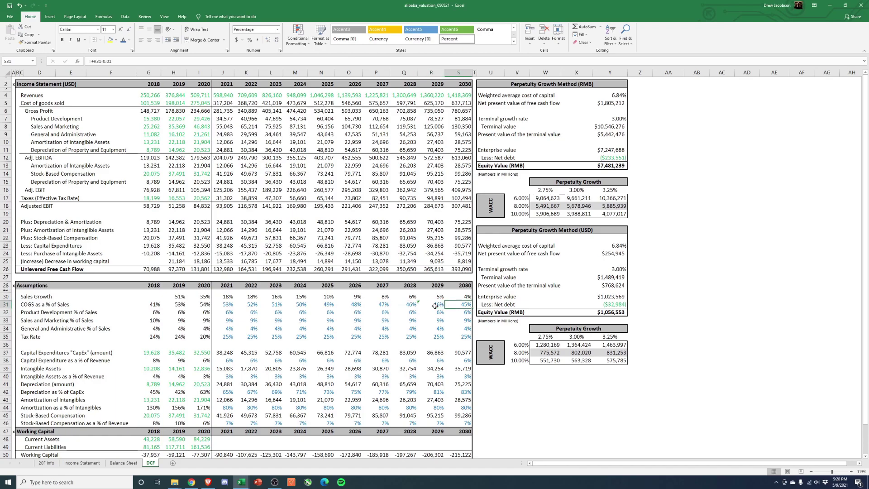
pyautogui.write('=R31')
pyautogui.press('Return')
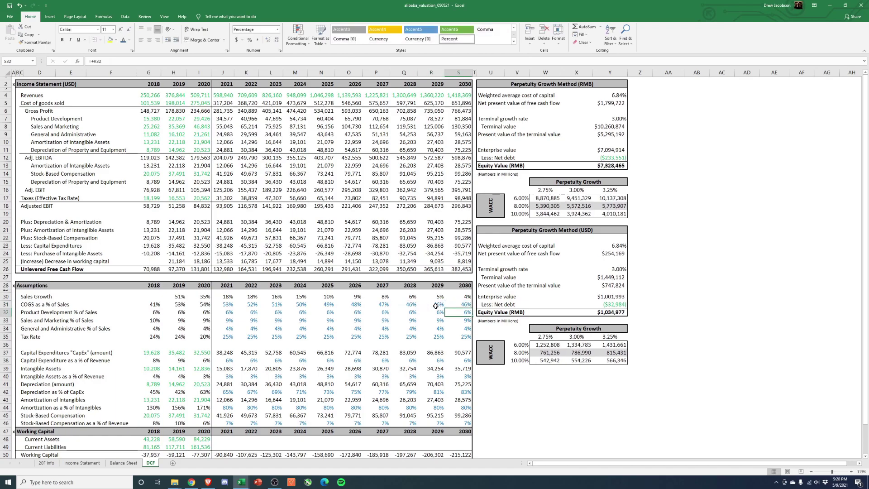
pyautogui.click(463, 305)
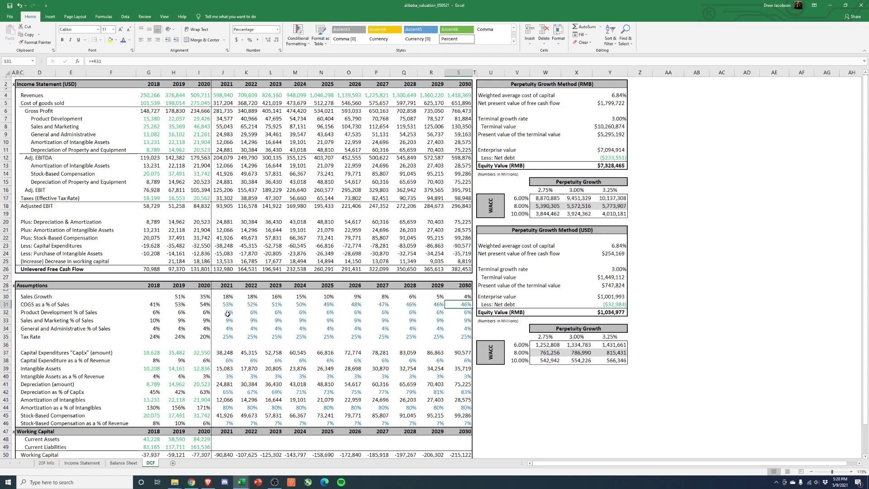
# Step: Review the 2021–2030 assumptions for product development, sales and marketing, and general and administrative expenses as a % of sales
pyautogui.click(204, 313)
pyautogui.hotkey('ctrl', 'c')
pyautogui.click(228, 313)
pyautogui.hotkey('ctrl', 'v')
pyautogui.moveTo(235, 313); pyautogui.dragTo(451, 312)
pyautogui.moveTo(226, 321); pyautogui.dragTo(466, 322)
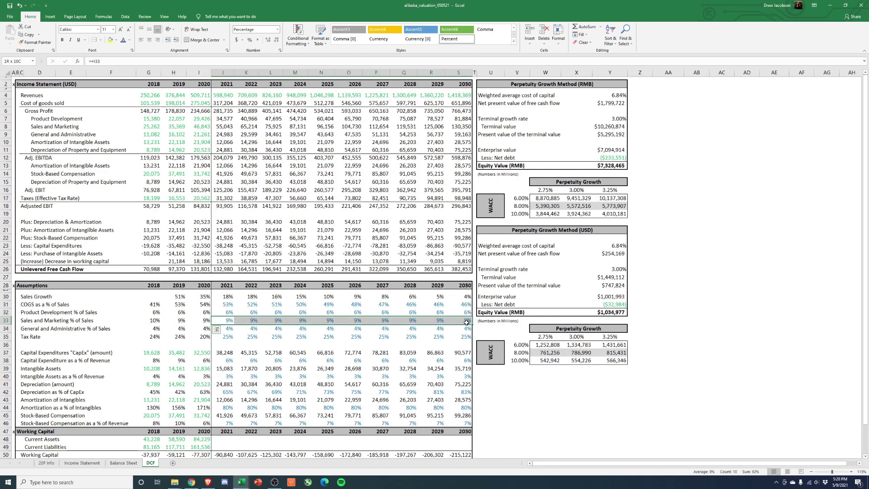
pyautogui.moveTo(226, 328); pyautogui.dragTo(453, 325)
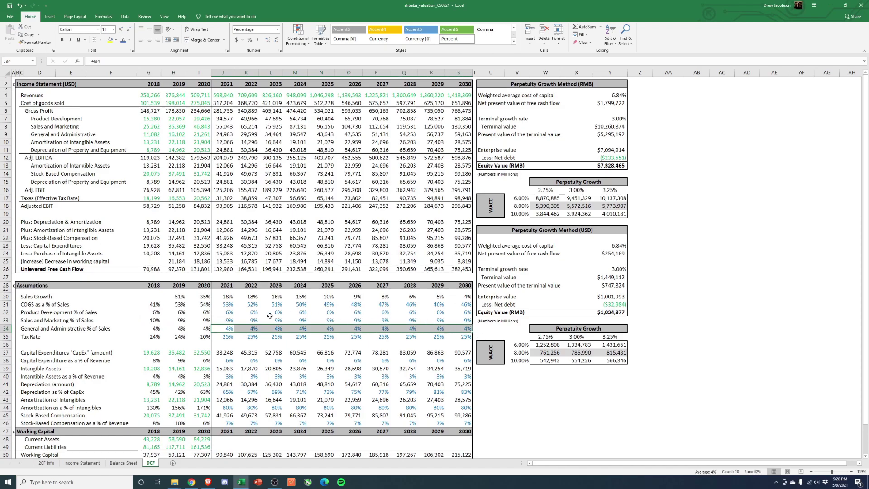
# Step: Check the 2018 tax rate and review the tax rate assumptions for 2021–2030
pyautogui.click(96, 338)
pyautogui.press('Right')
pyautogui.press('Right')
pyautogui.press('Right')
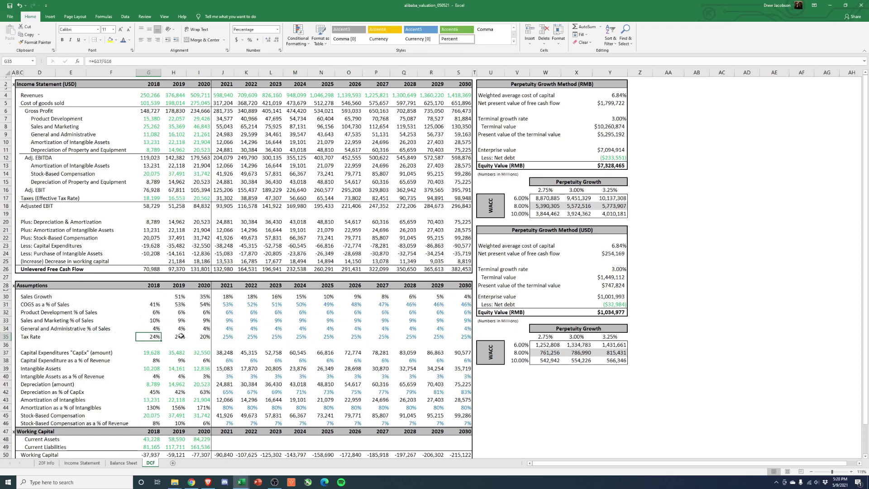
pyautogui.moveTo(234, 337); pyautogui.dragTo(452, 338)
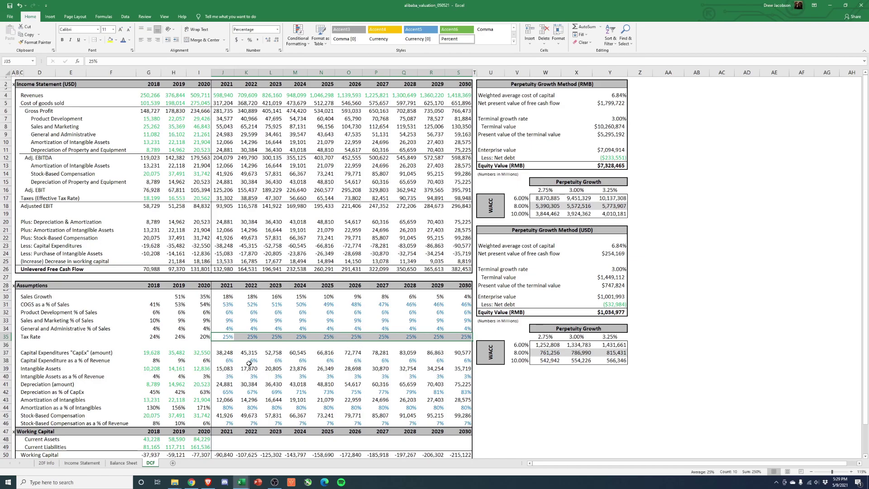
pyautogui.moveTo(222, 340); pyautogui.dragTo(453, 337)
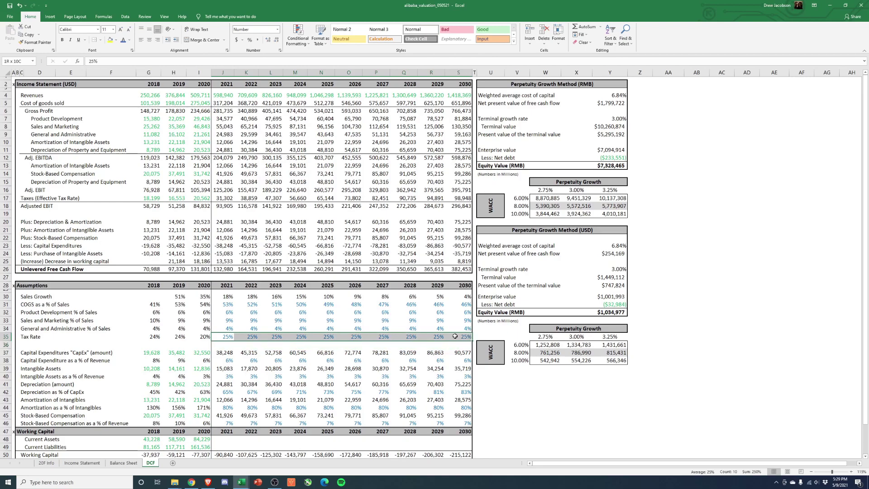
# Step: Review capital expenditure as a % of revenue and set its 2021 assumption to 7%
pyautogui.scroll(-2, 285, 336)
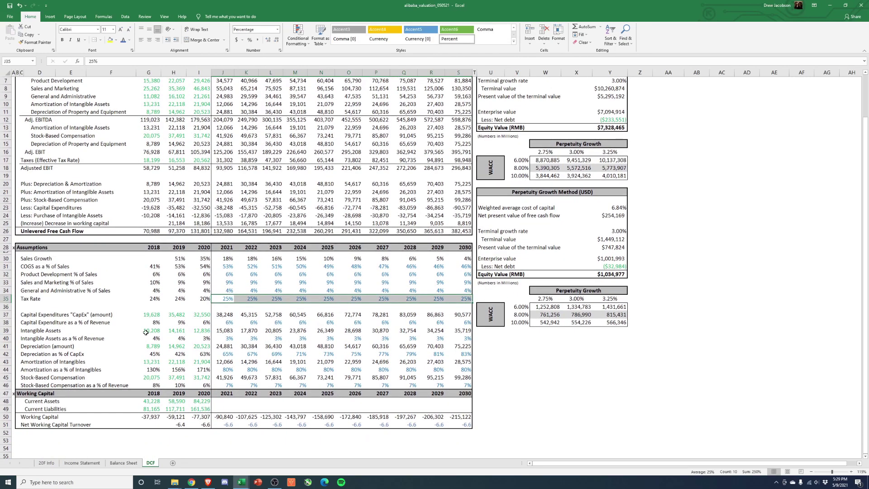
pyautogui.click(24, 323)
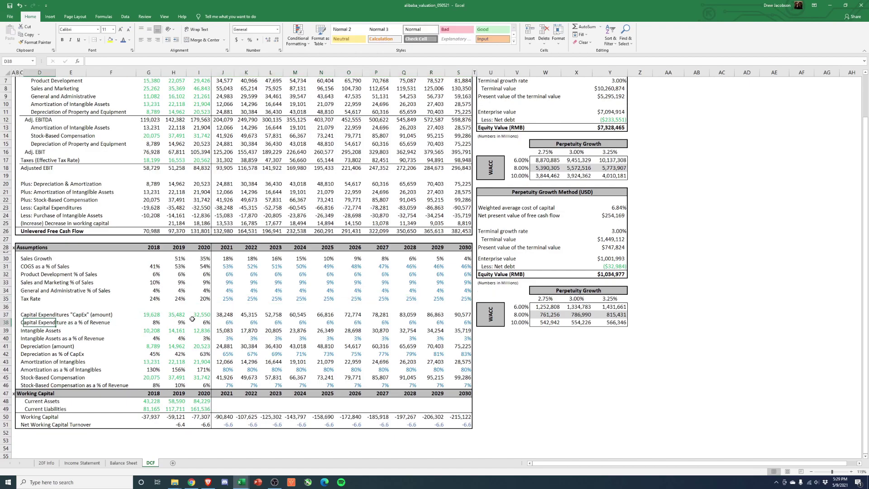
pyautogui.moveTo(151, 324); pyautogui.dragTo(466, 323)
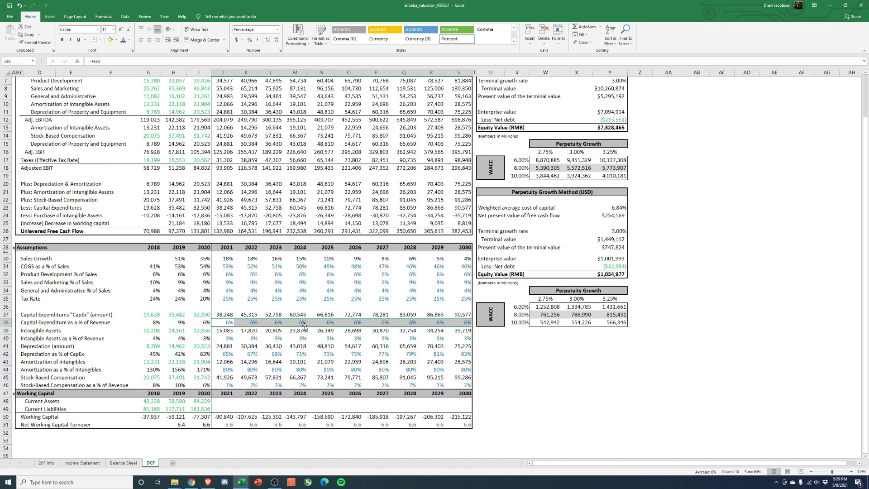
pyautogui.scroll(-2, 224, 277)
pyautogui.click(224, 276)
pyautogui.write('7%')
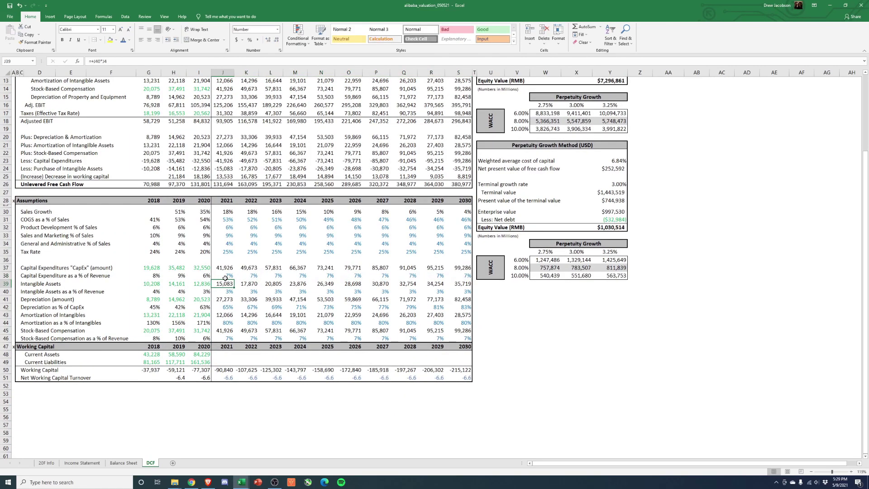
pyautogui.hotkey('ctrl', 'Return')
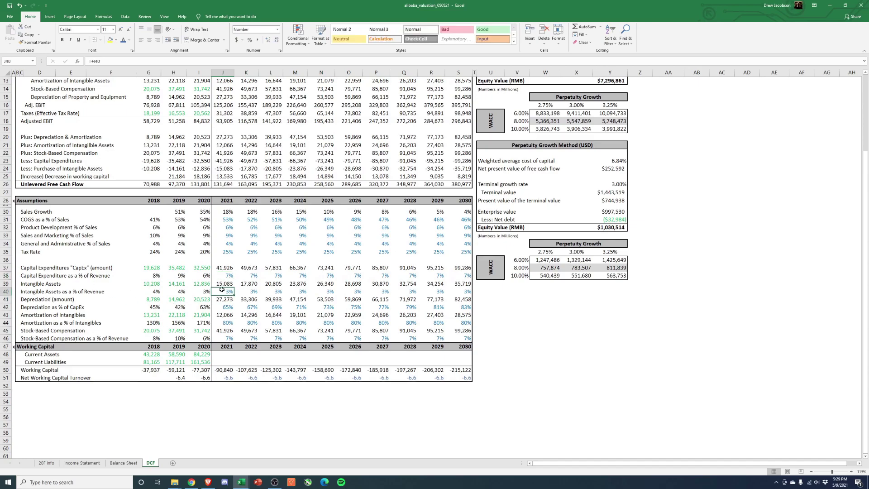
# Step: Review intangible assets as a % of revenue and compare historical depreciation as % of CapEx with its 2021–2030 projections
pyautogui.moveTo(156, 291); pyautogui.dragTo(467, 292)
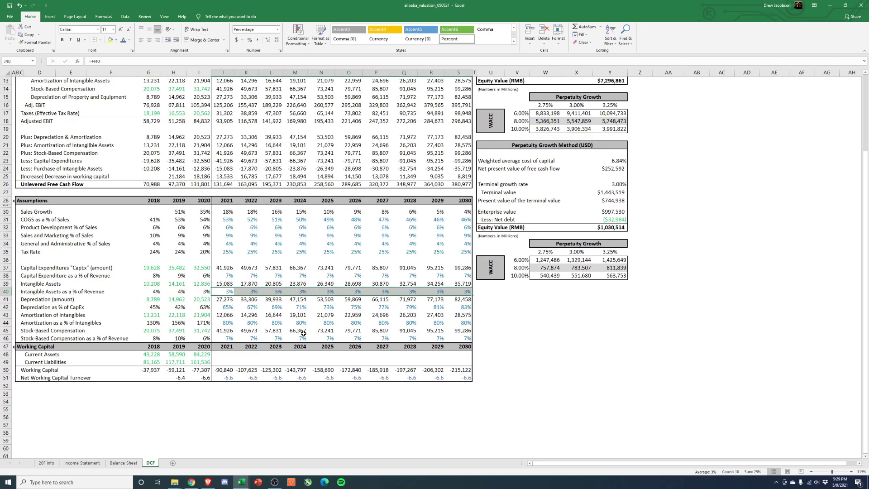
pyautogui.click(152, 306)
pyautogui.click(174, 307)
pyautogui.click(193, 306)
pyautogui.moveTo(151, 307); pyautogui.dragTo(201, 307)
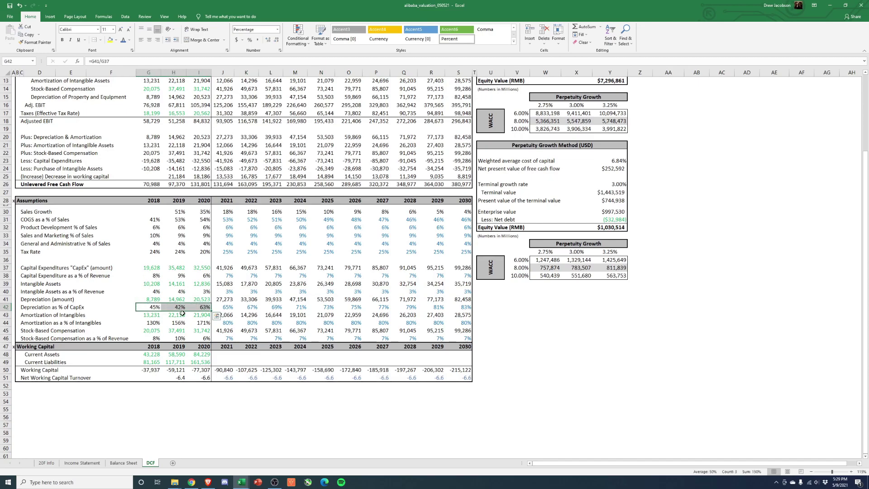
pyautogui.moveTo(222, 307); pyautogui.dragTo(463, 307)
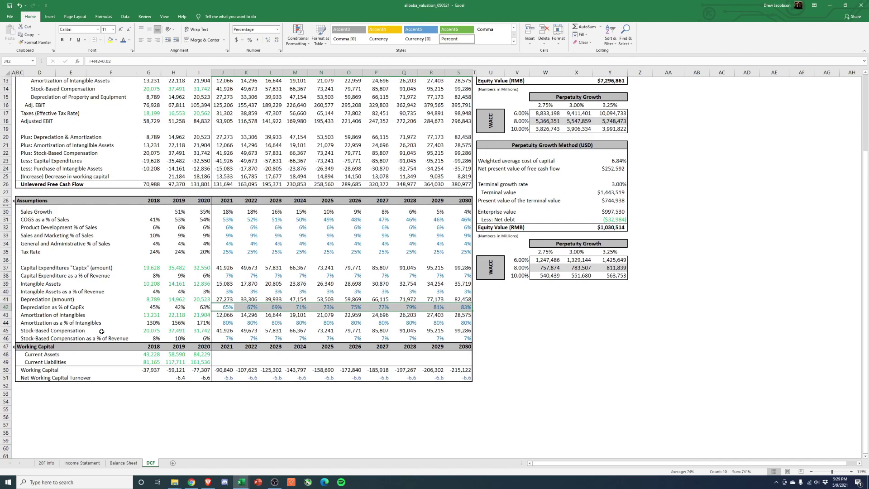
# Step: Examine the 2018–2020 amortization as a % of intangibles, along with the 2018 depreciation, amortization, CapEx and intangible asset amounts
pyautogui.click(64, 324)
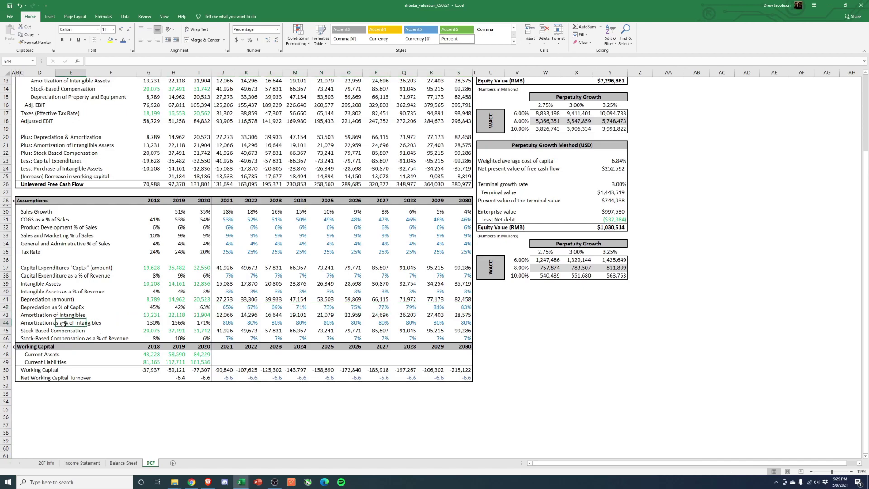
pyautogui.moveTo(203, 322); pyautogui.dragTo(153, 322)
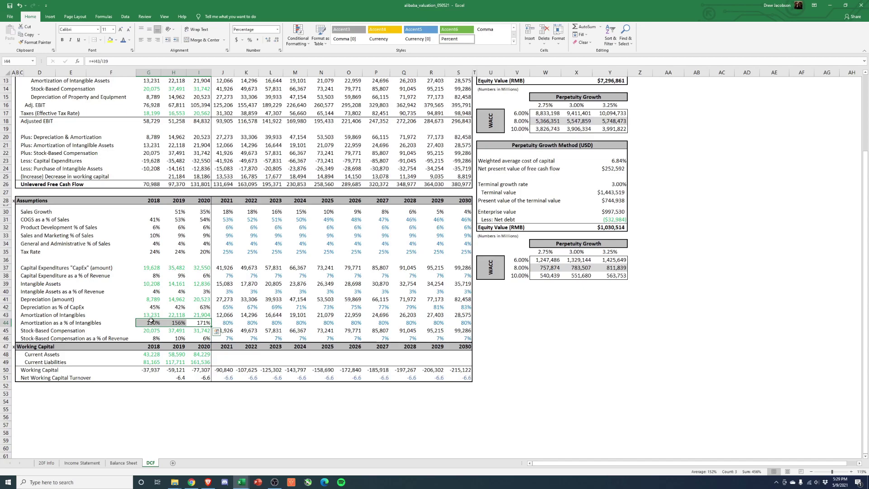
pyautogui.click(154, 301)
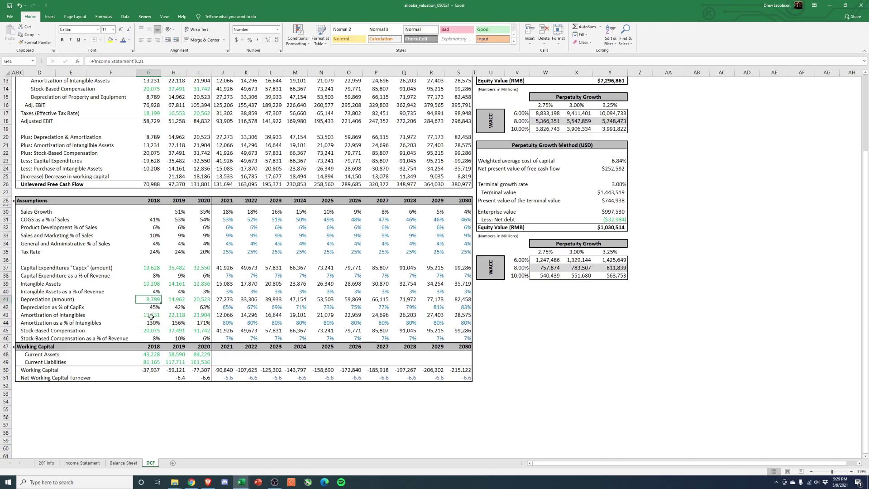
pyautogui.click(151, 316)
pyautogui.click(152, 299)
pyautogui.click(149, 268)
pyautogui.click(151, 285)
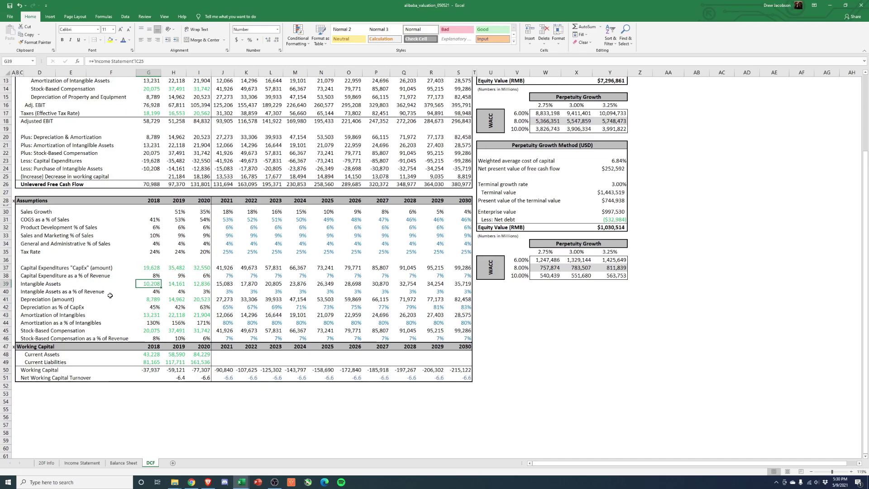
# Step: Compare amortization as a % of intangibles year by year for 2018–2020 with the 2021–2030 assumptions, and check the 2020 intangible assets
pyautogui.click(150, 323)
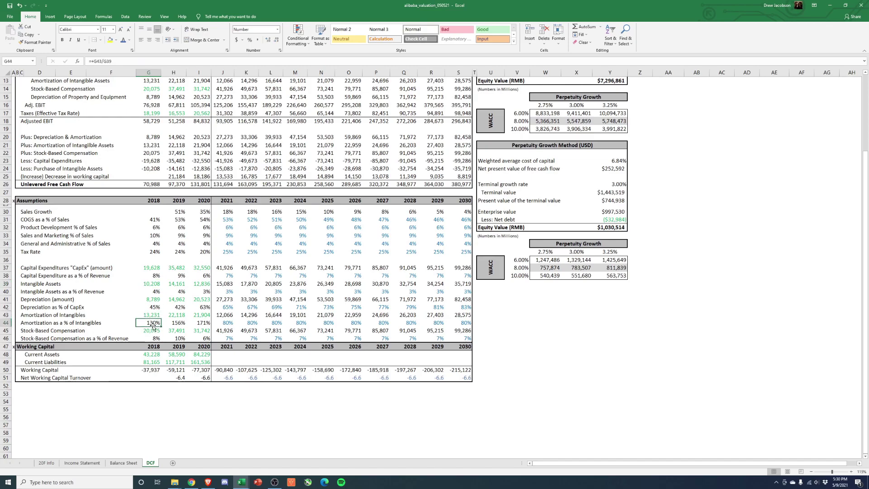
pyautogui.click(178, 322)
pyautogui.click(207, 324)
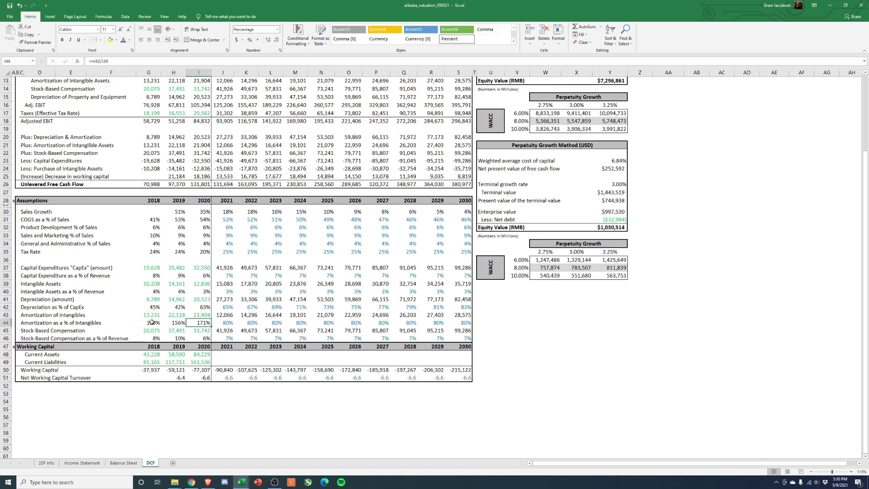
pyautogui.moveTo(226, 323); pyautogui.dragTo(466, 323)
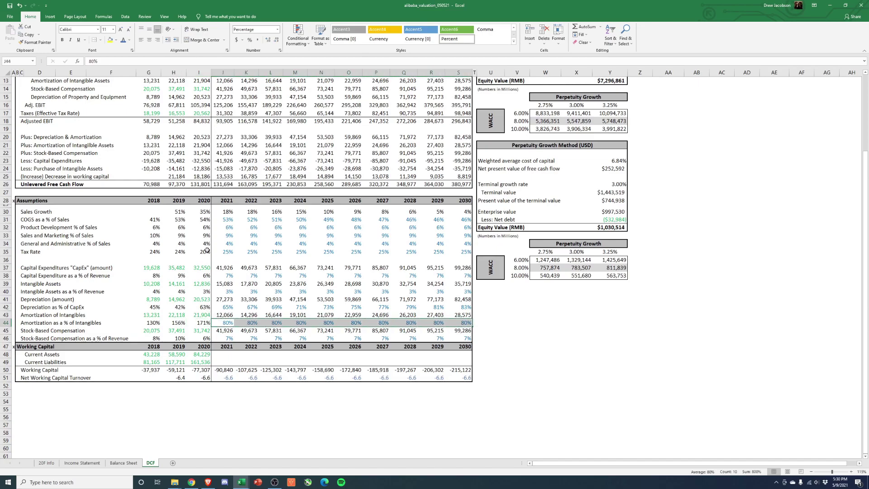
pyautogui.click(202, 262)
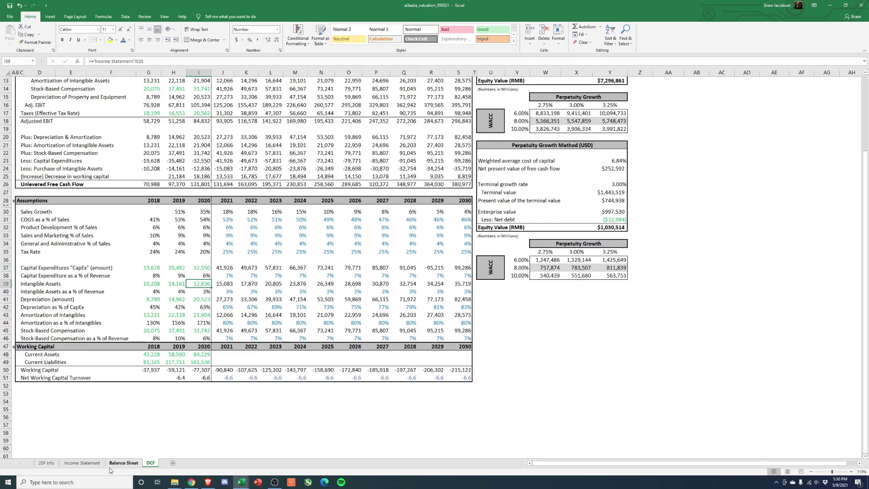
# Step: Review the 2018–2020 depreciation of property and equipment on the Income Statement sheet, along with 2018 intangible amortization and stock-based compensation
pyautogui.click(122, 463)
pyautogui.click(82, 462)
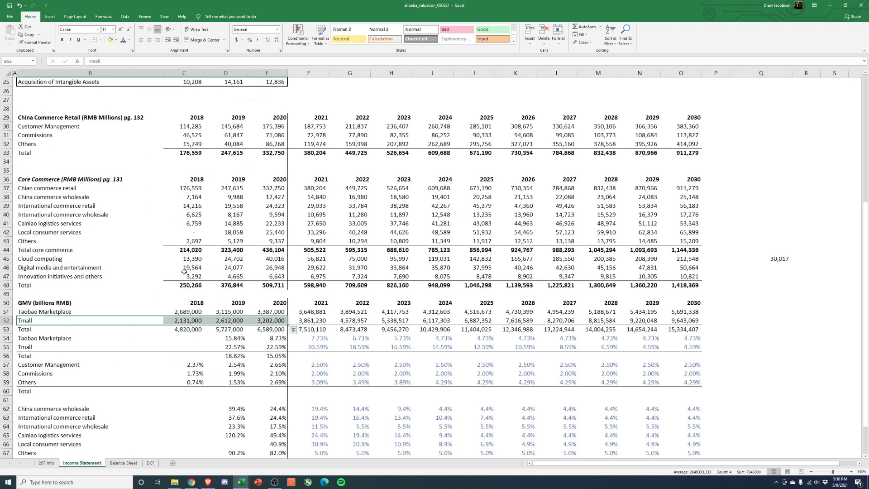
pyautogui.scroll(6, 153, 345)
pyautogui.click(190, 246)
pyautogui.click(197, 254)
pyautogui.click(200, 262)
pyautogui.click(195, 246)
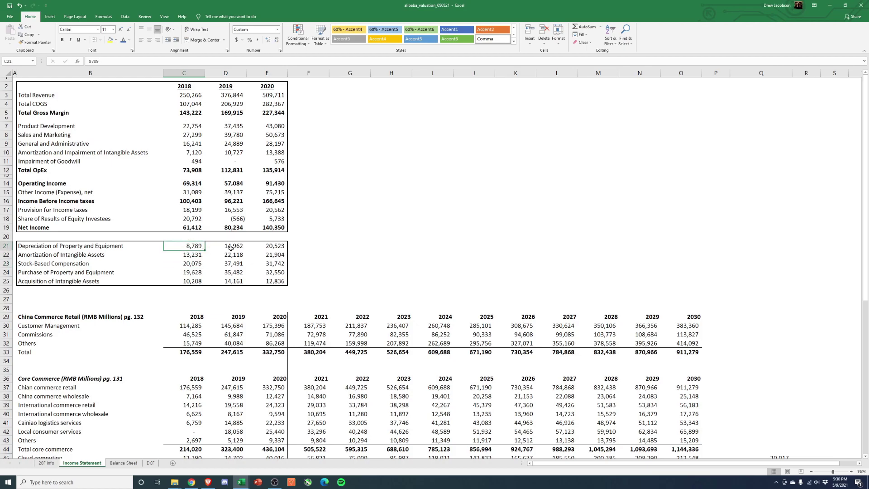
pyautogui.click(230, 249)
pyautogui.click(277, 249)
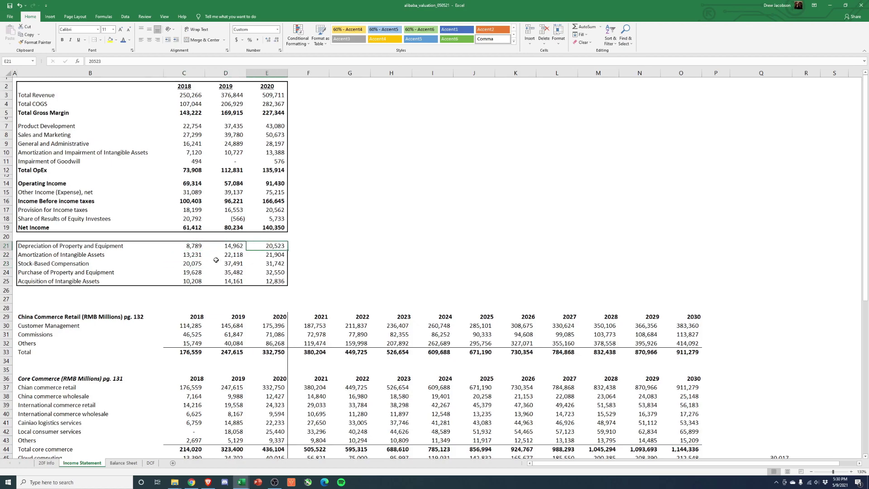
# Step: Check the 2018–2019 purchases of property and equipment and the 2020 acquisition of intangible assets, then return to the DCF sheet
pyautogui.click(194, 272)
pyautogui.click(236, 274)
pyautogui.click(277, 280)
pyautogui.click(151, 463)
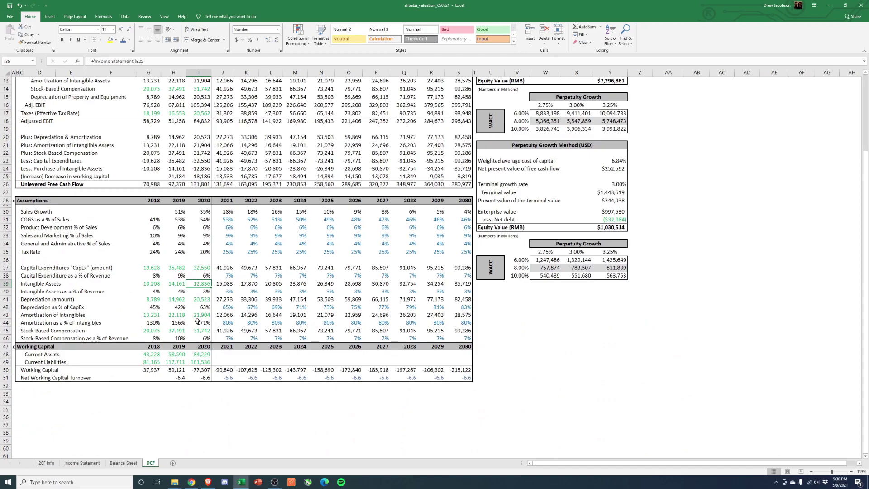
# Step: Compare historical stock-based compensation as a % of revenue with the 2021–2030 assumptions on the DCF sheet
pyautogui.click(227, 316)
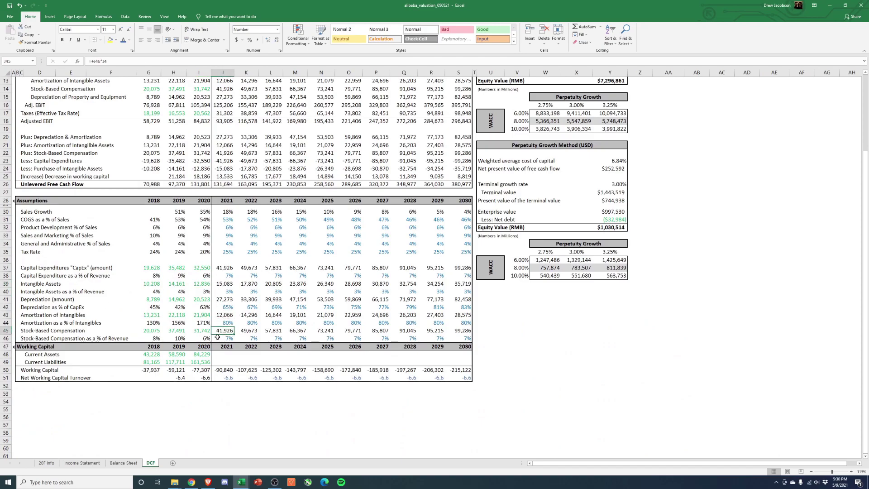
pyautogui.click(155, 339)
pyautogui.moveTo(155, 339); pyautogui.dragTo(466, 339)
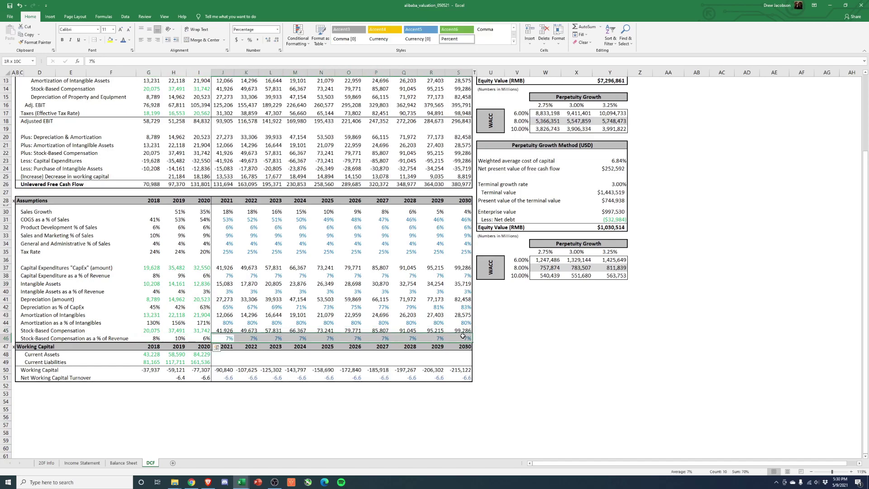
pyautogui.click(545, 346)
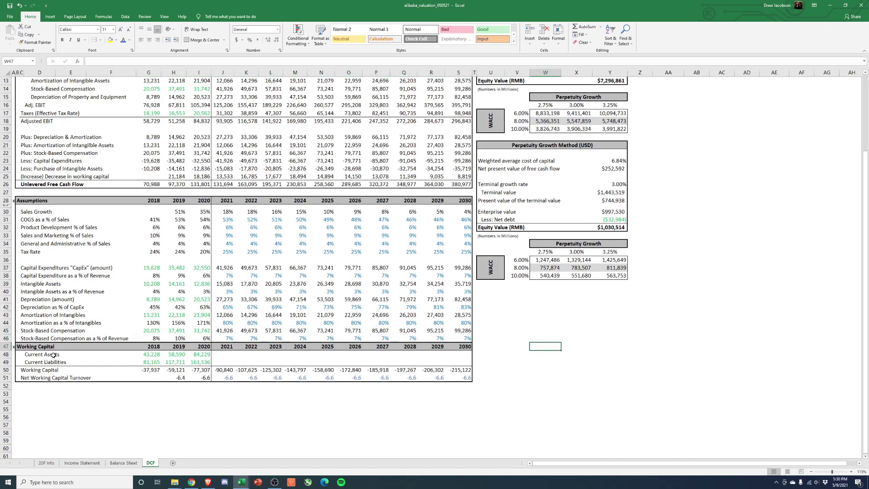
# Step: Review 2018–2020 current assets and liabilities and compare historical net working capital turnover with its 2021–2030 projections
pyautogui.moveTo(154, 355); pyautogui.dragTo(206, 363)
pyautogui.click(179, 376)
pyautogui.click(225, 377)
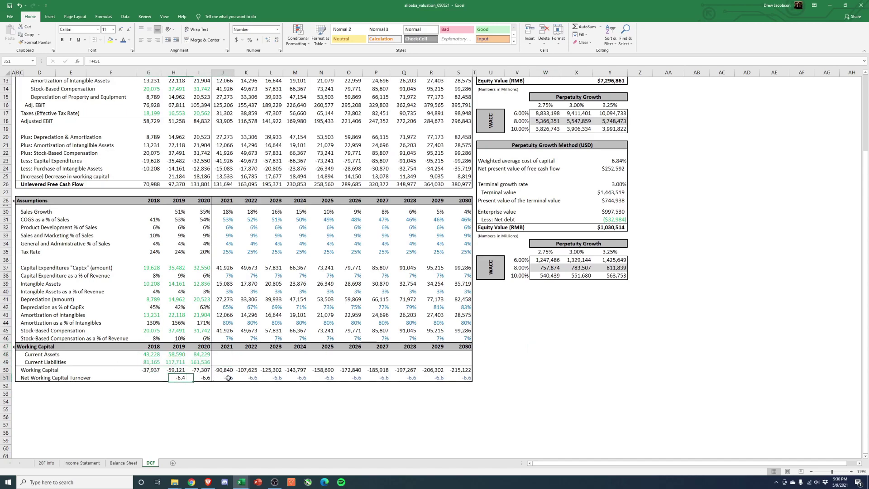
pyautogui.moveTo(255, 379); pyautogui.dragTo(466, 379)
pyautogui.click(545, 386)
# Step: Review the 2021–2030 COGS as a % of sales and inspect the RMB and USD equity values from the perpetuity growth method
pyautogui.scroll(4, 495, 384)
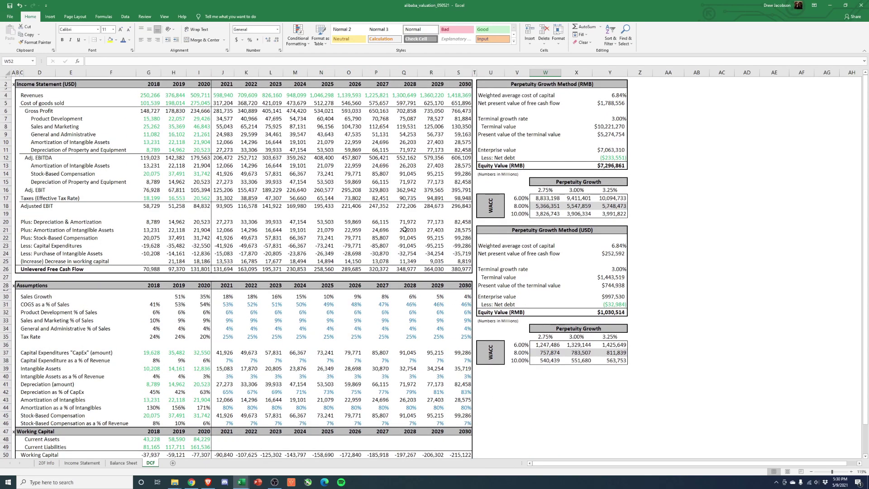
pyautogui.click(226, 304)
pyautogui.moveTo(227, 304); pyautogui.dragTo(456, 305)
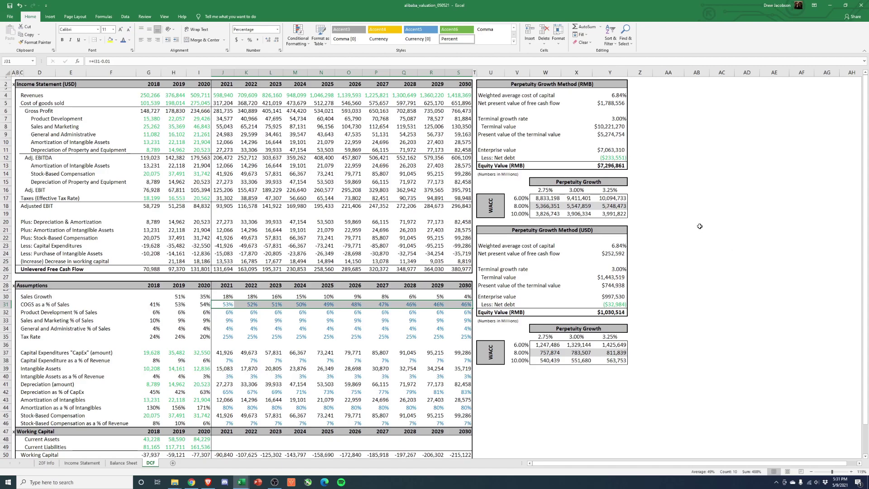
pyautogui.moveTo(486, 84); pyautogui.dragTo(607, 211)
pyautogui.click(665, 212)
pyautogui.click(609, 165)
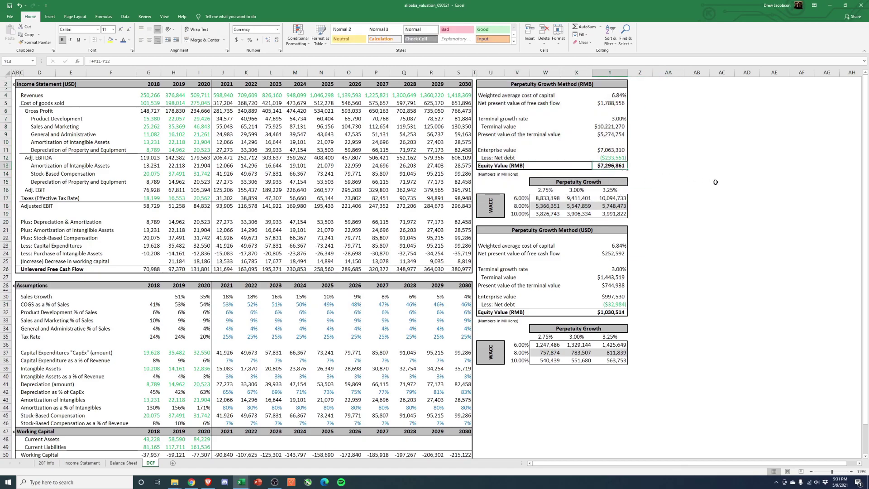
pyautogui.click(605, 313)
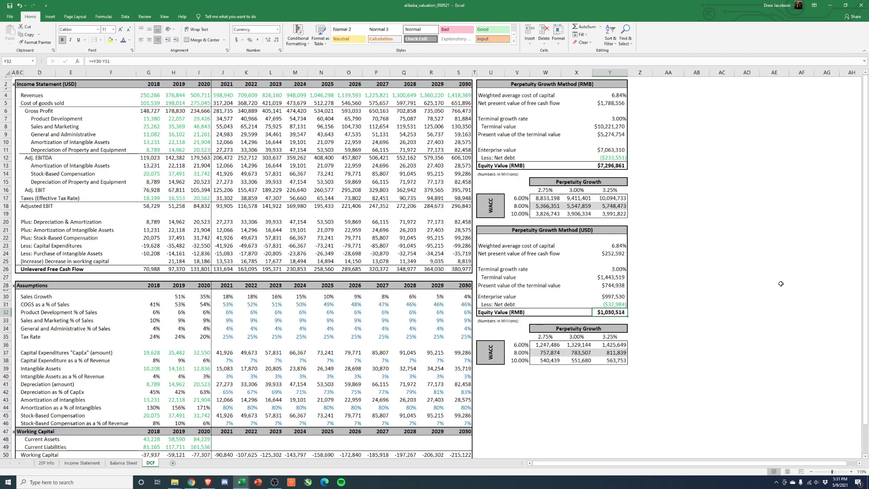
# Step: Check the RMB to USD exchange rate on the 20F Info sheet and return to the DCF sheet
pyautogui.click(45, 462)
pyautogui.scroll(15, 171, 209)
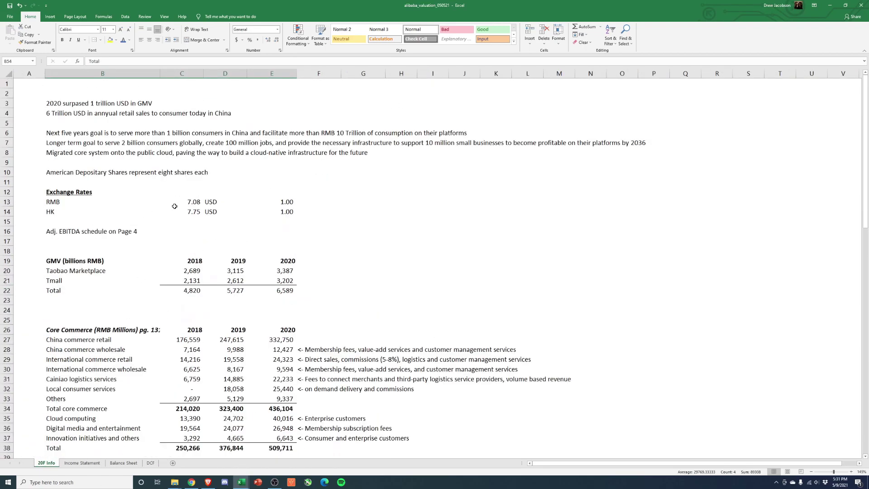
pyautogui.click(189, 203)
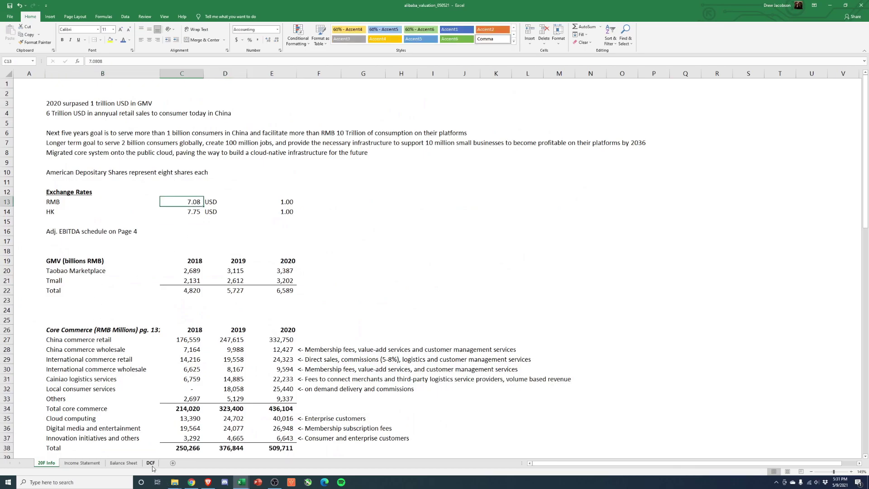
pyautogui.click(151, 463)
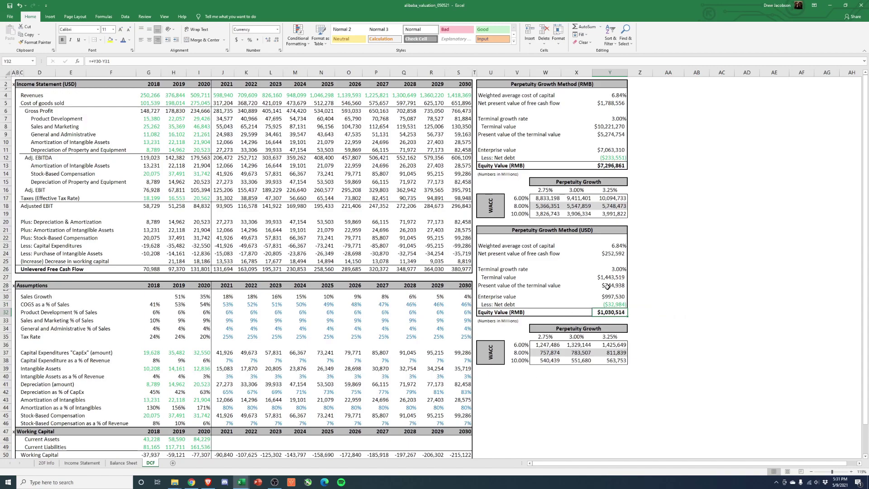
# Step: Check the USD cost of capital, then examine the WACC inputs and cost of equity calculation in the WACC_AliBaba_050521 workbook
pyautogui.click(615, 247)
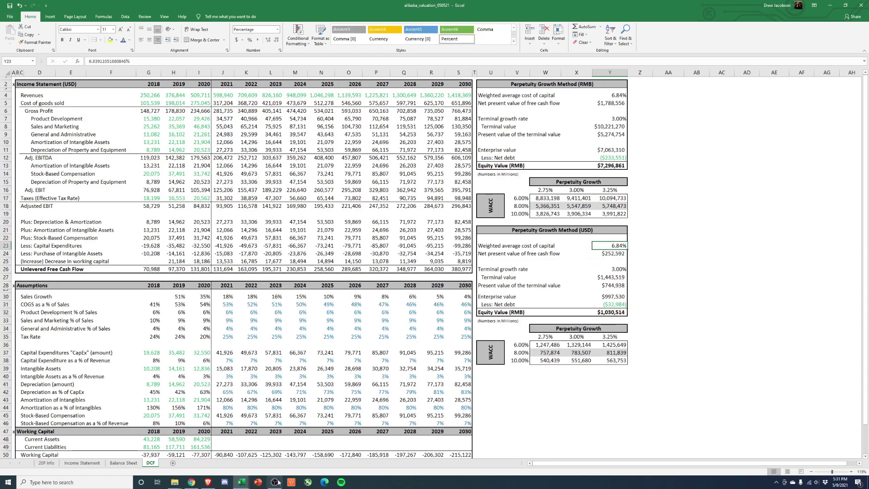
pyautogui.moveTo(241, 481)
pyautogui.click(280, 455)
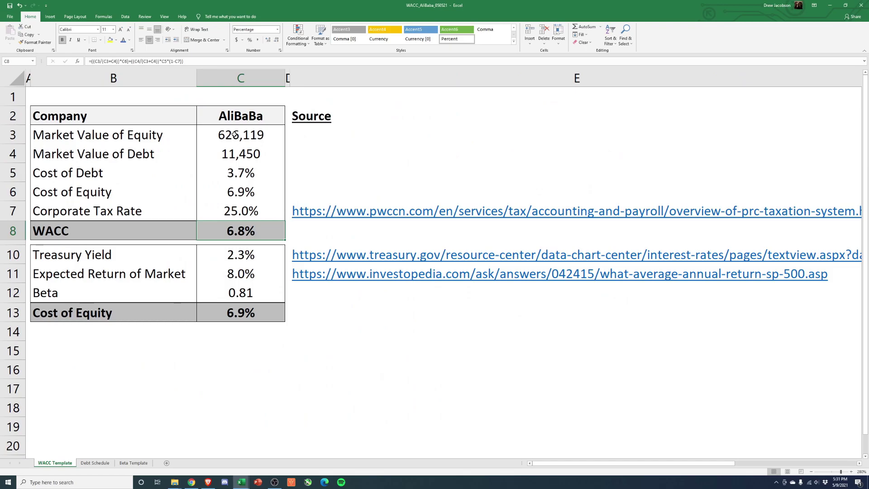
pyautogui.moveTo(116, 134); pyautogui.dragTo(245, 211)
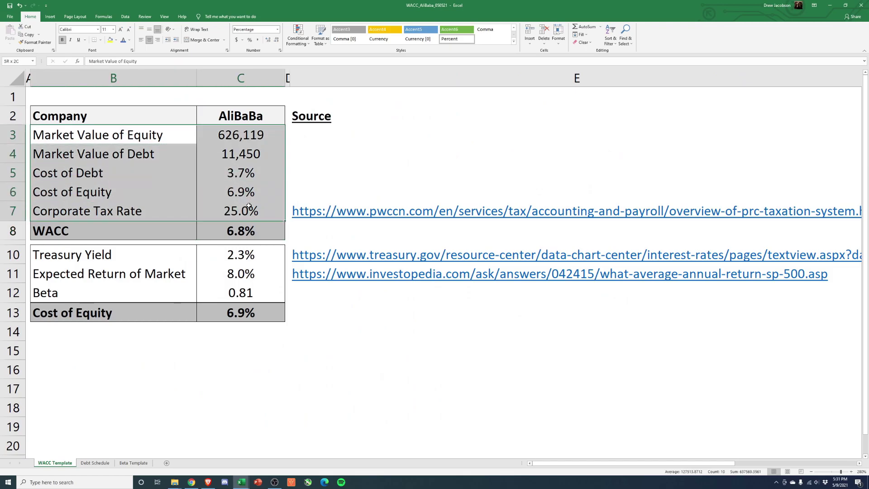
pyautogui.click(244, 193)
pyautogui.moveTo(235, 255); pyautogui.dragTo(237, 312)
pyautogui.click(209, 368)
pyautogui.click(238, 317)
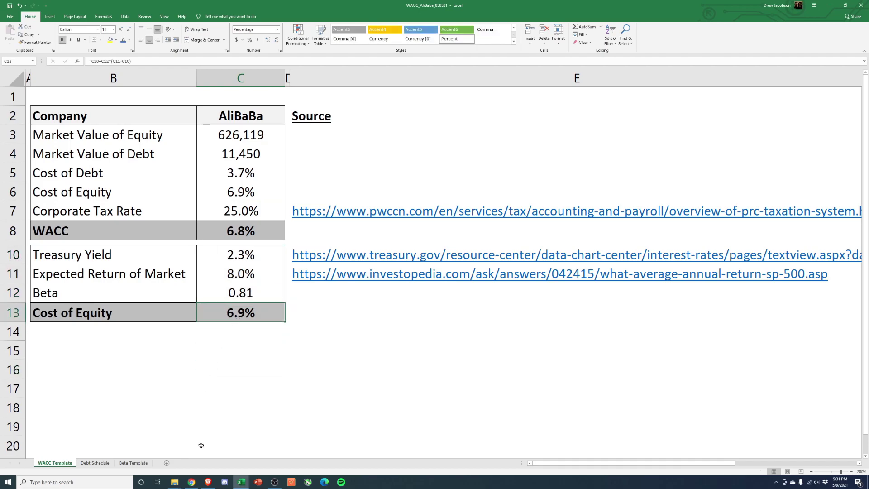
# Step: Look over the Beta Template and Debt Schedule sheets, then switch back to the alibaba_valuation_050521 workbook
pyautogui.click(136, 462)
pyautogui.click(95, 462)
pyautogui.click(54, 463)
pyautogui.click(241, 482)
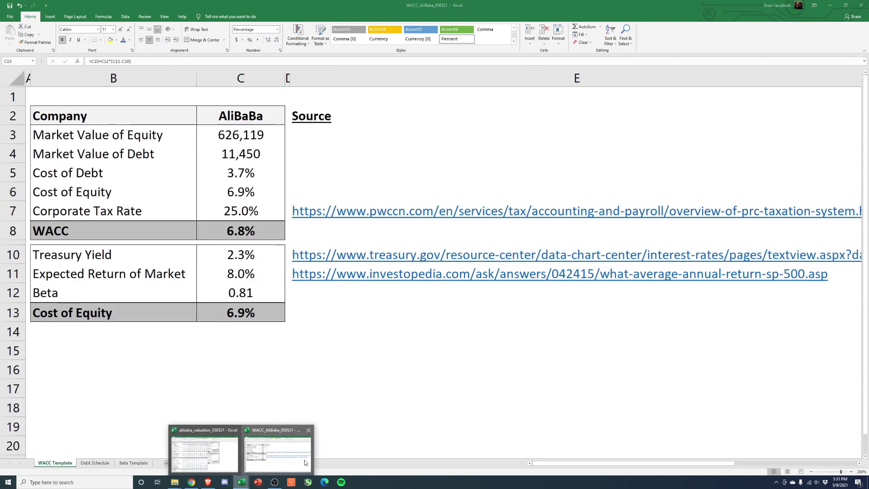
pyautogui.click(222, 463)
pyautogui.click(723, 297)
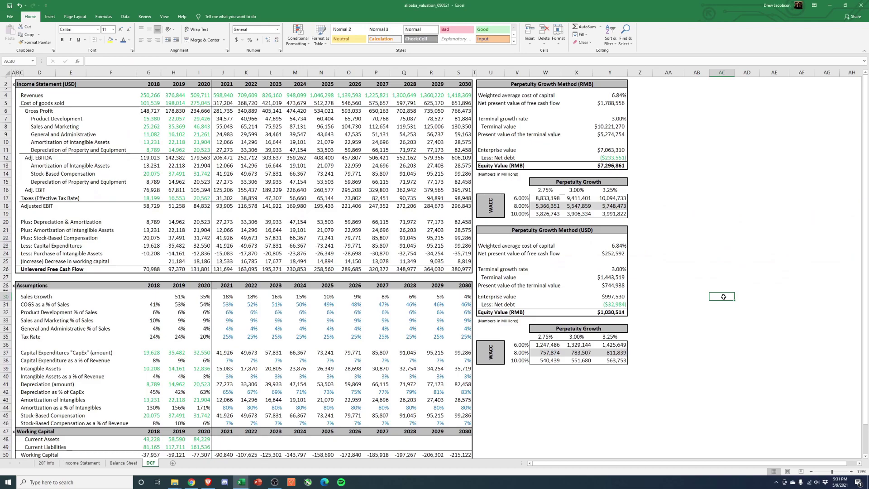
# Step: Test the USD equity value with weighted average costs of capital of 10%, 9% and 9.5%
pyautogui.click(625, 313)
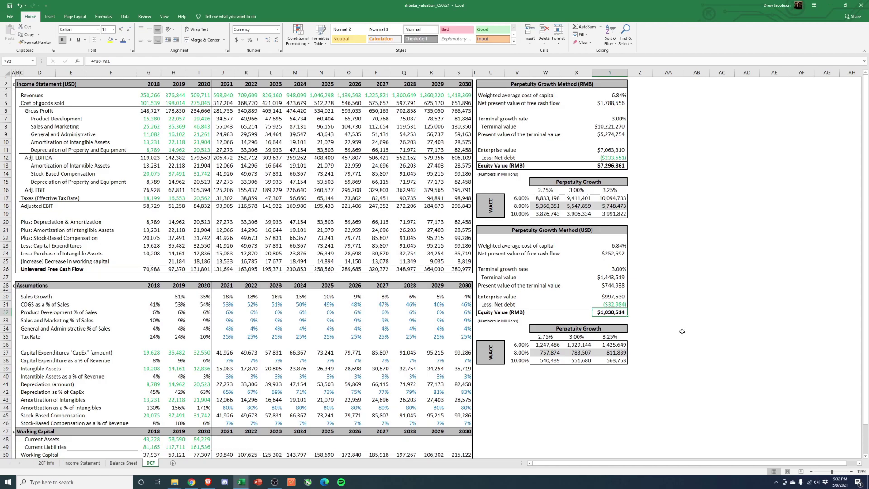
pyautogui.click(606, 249)
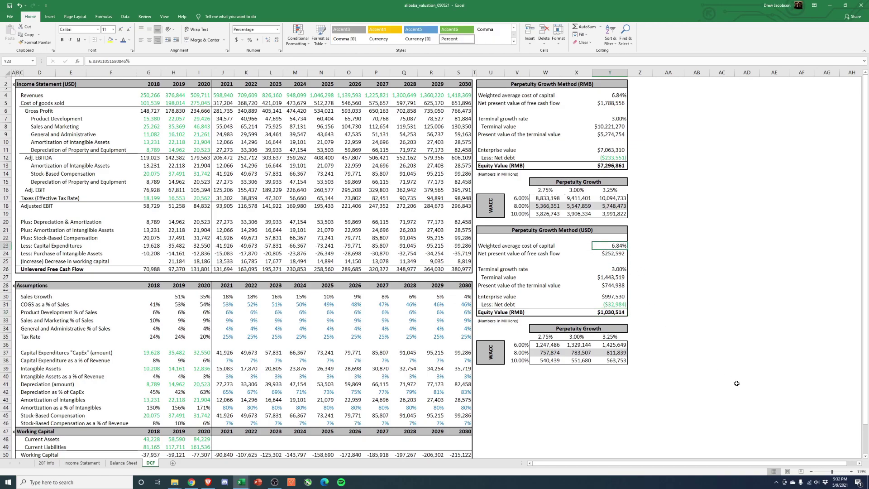
pyautogui.write('10')
pyautogui.press('Return')
pyautogui.press('Up')
pyautogui.write('9')
pyautogui.press('Return')
pyautogui.press('Up')
pyautogui.write('9.5')
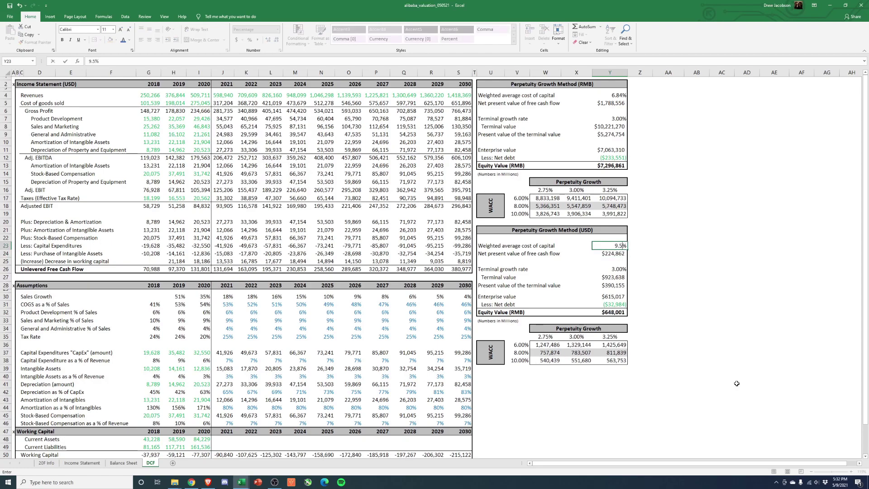
pyautogui.press('Return')
pyautogui.press('Up')
# Step: Set the weighted average cost of capital in the USD perpetuity growth valuation to 9.25%
pyautogui.write('9.25')
pyautogui.press('Return')
pyautogui.press('Up')
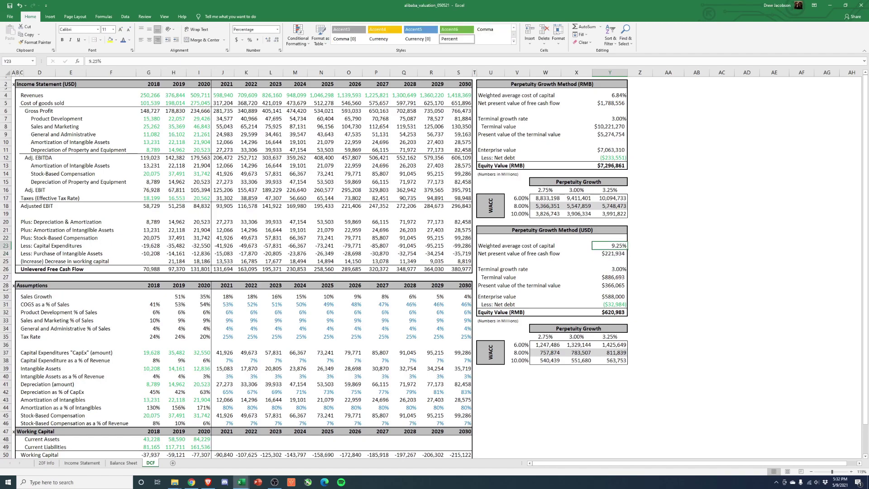
# Step: Check Alibaba's market cap on Yahoo Finance in the browser and compare it with the model's USD equity value and cost of capital
pyautogui.click(206, 482)
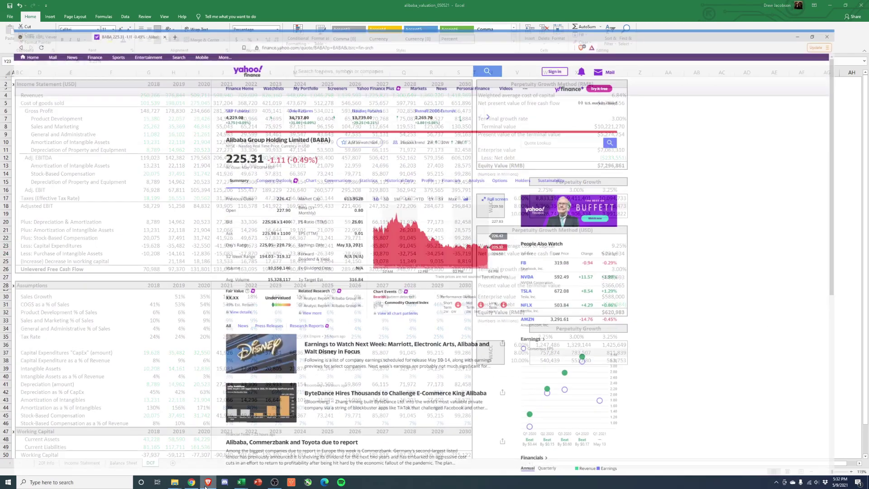
pyautogui.moveTo(350, 176); pyautogui.dragTo(379, 176)
pyautogui.click(829, 5)
pyautogui.click(721, 296)
pyautogui.click(621, 311)
pyautogui.click(623, 248)
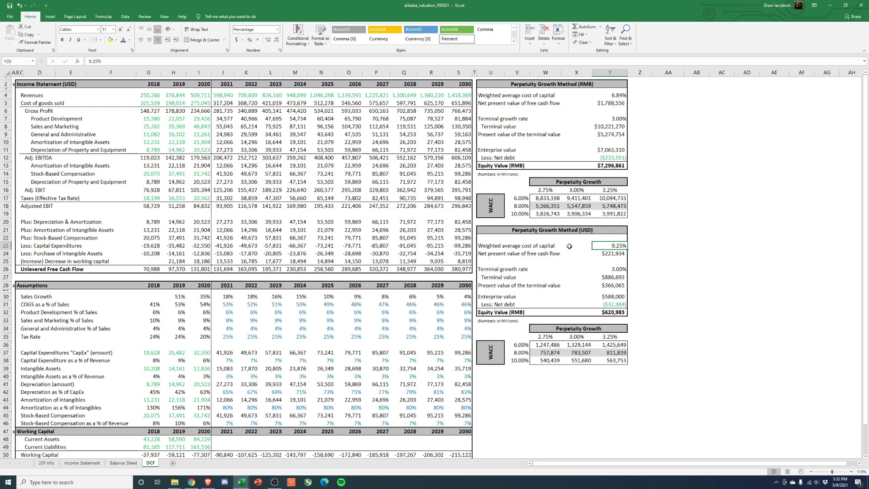
pyautogui.moveTo(505, 247); pyautogui.dragTo(620, 246)
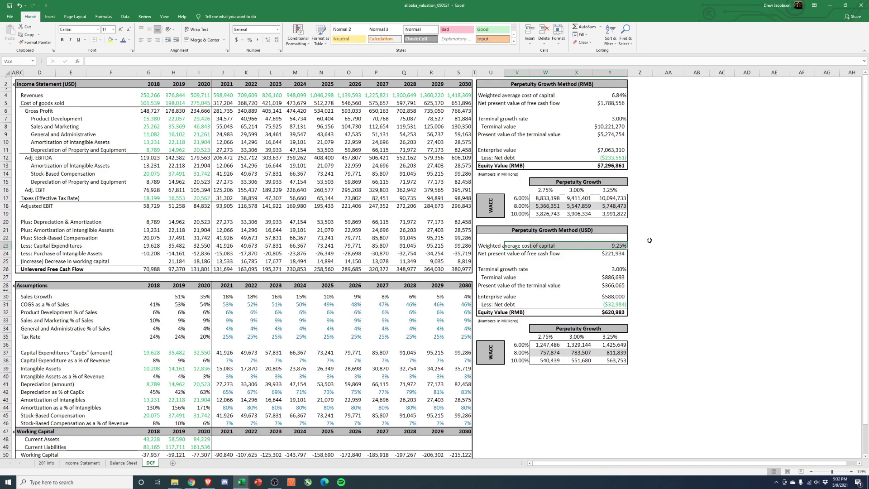
pyautogui.click(635, 246)
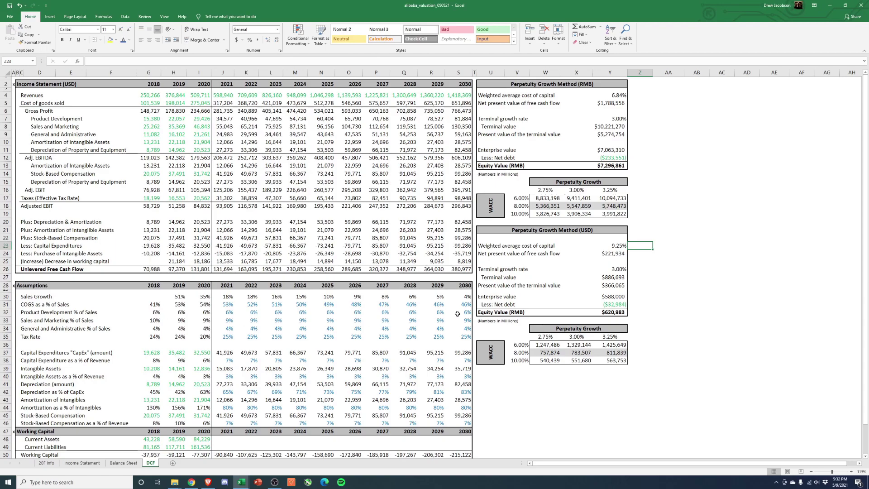
pyautogui.click(618, 247)
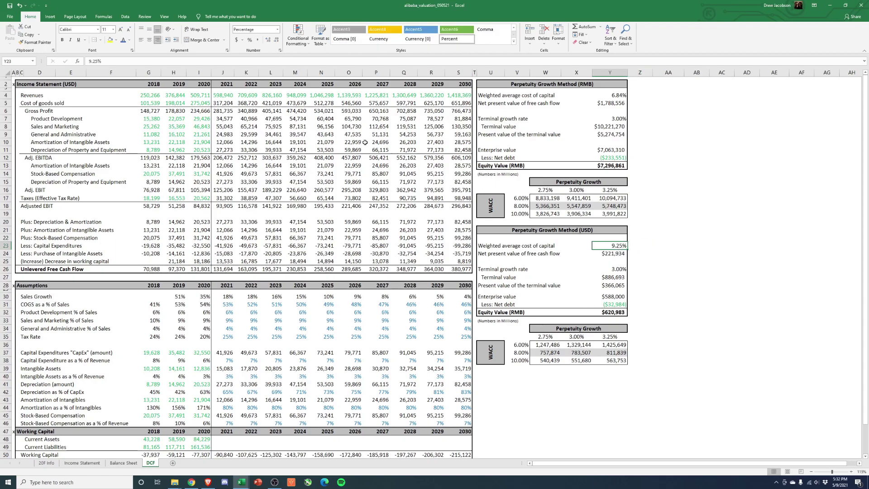
# Step: Review the 2021–2030 revenue projections and compare historical sales growth with the projected growth rates through 2030
pyautogui.moveTo(222, 95); pyautogui.dragTo(463, 98)
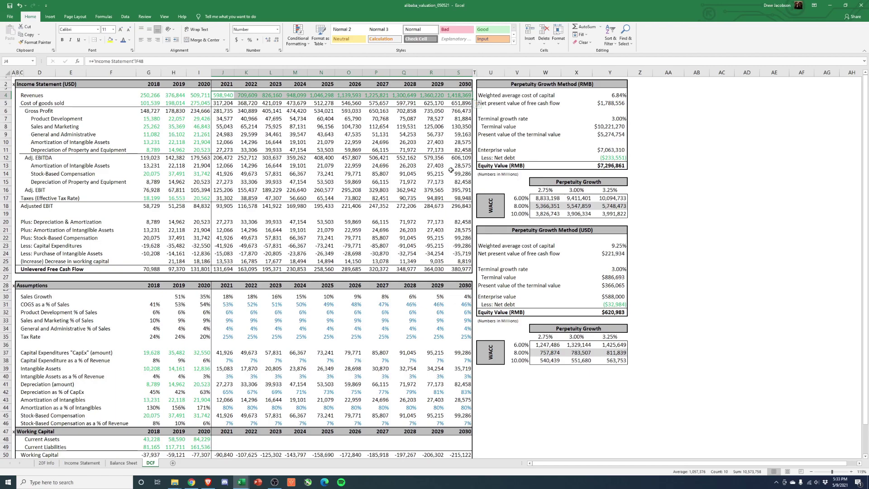
pyautogui.click(182, 296)
pyautogui.click(202, 297)
pyautogui.click(231, 298)
pyautogui.click(259, 298)
pyautogui.moveTo(258, 298); pyautogui.dragTo(471, 297)
pyautogui.click(722, 295)
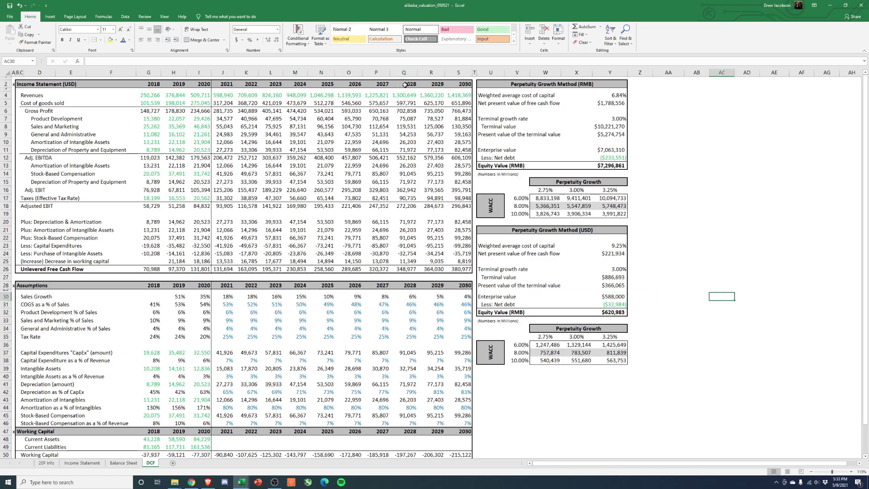
# Step: Check the 2030 revenue projection and examine the 2021–2030 segment growth assumptions behind it on the Income Statement sheet
pyautogui.click(452, 96)
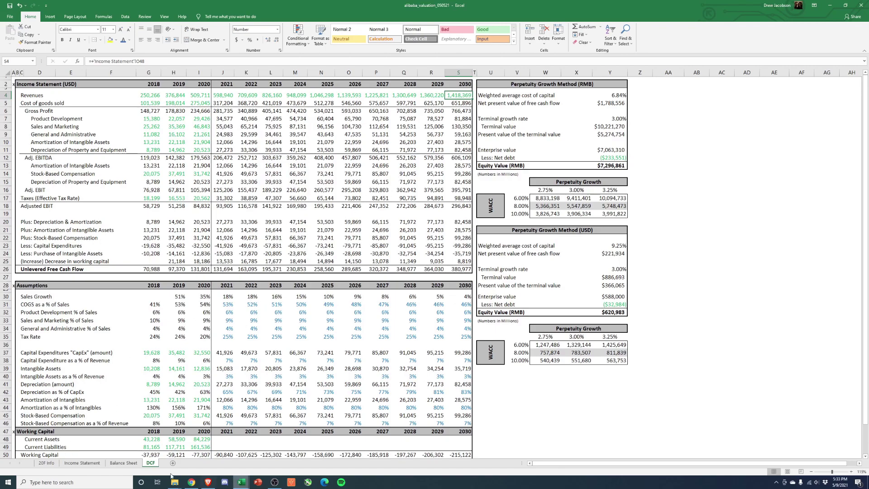
pyautogui.click(82, 462)
pyautogui.scroll(-10, 359, 302)
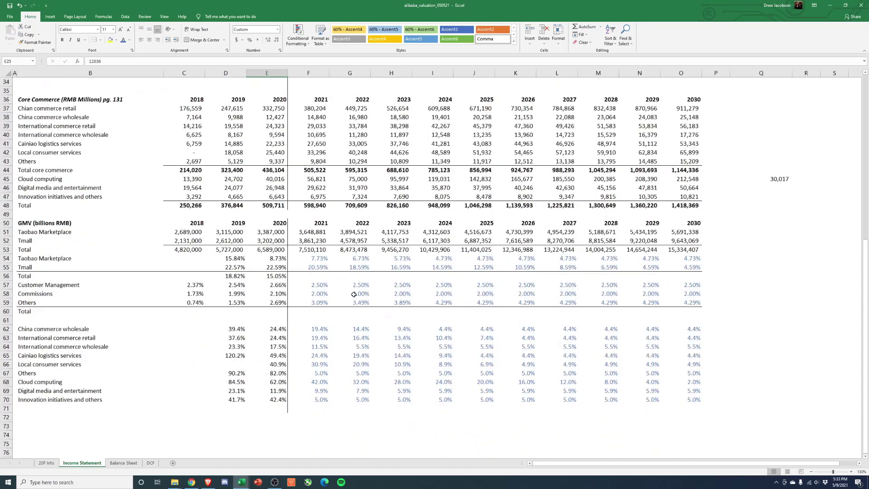
pyautogui.moveTo(313, 267); pyautogui.dragTo(706, 384)
pyautogui.click(761, 372)
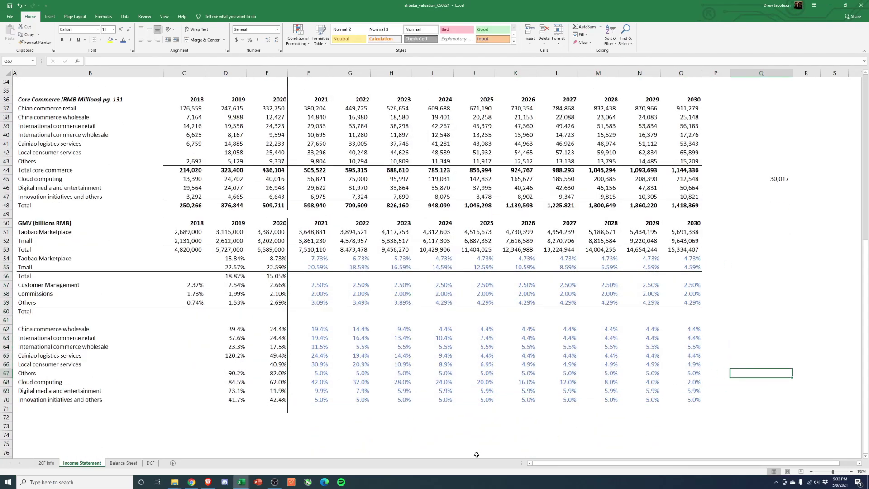
# Step: Set the weighted average cost of capital in the DCF sheet's USD perpetuity growth valuation to 6.84%
pyautogui.click(150, 462)
pyautogui.click(723, 311)
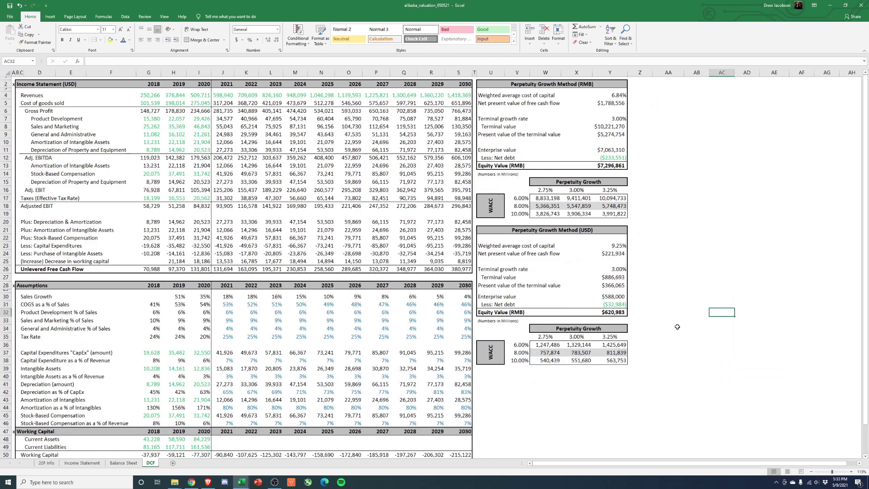
pyautogui.click(622, 245)
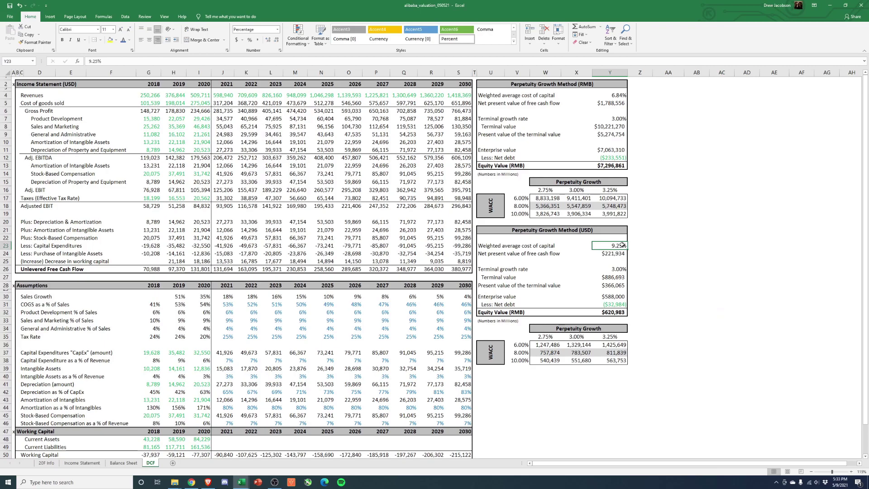
pyautogui.write('6.84')
pyautogui.hotkey('ctrl', 'Return')
# Step: Look over the 20F Info sheet's company goals, exchange rates, GMV and share-based compensation sections
pyautogui.click(46, 462)
pyautogui.scroll(2, 289, 325)
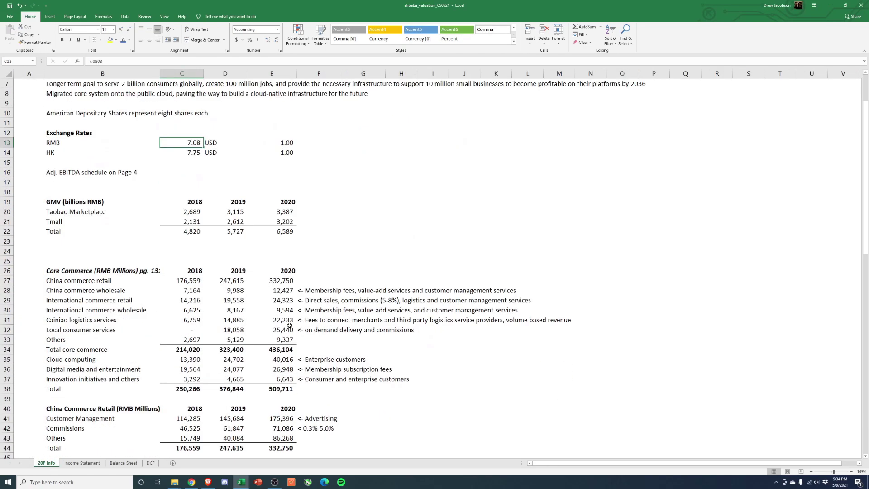
pyautogui.scroll(-13, 290, 325)
pyautogui.scroll(-5, 280, 323)
pyautogui.scroll(18, 272, 335)
pyautogui.scroll(2, 265, 343)
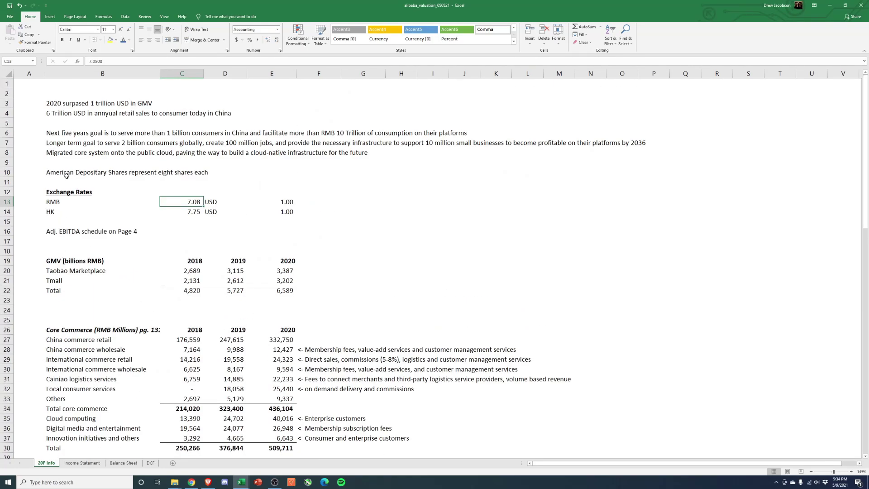
pyautogui.scroll(-5, 67, 177)
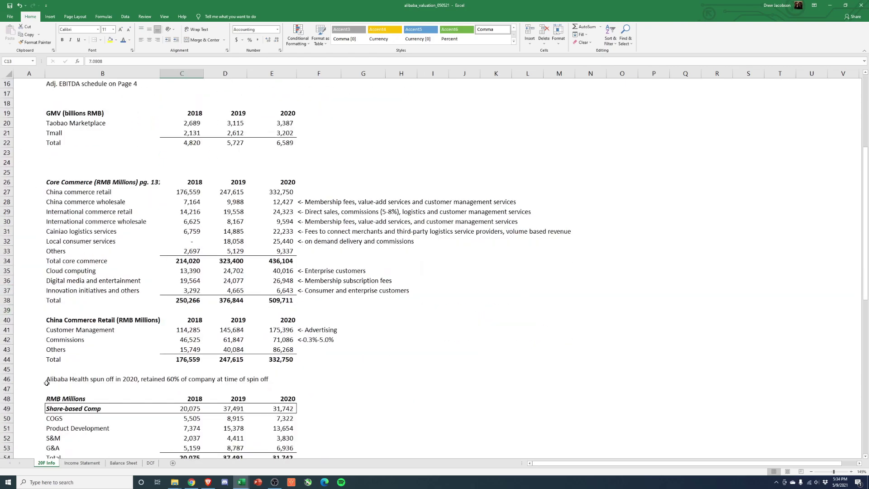
# Step: Examine the Alibaba Health spin-off note and the 2018–2020 core commerce segment figures on the 20F Info sheet
pyautogui.click(48, 381)
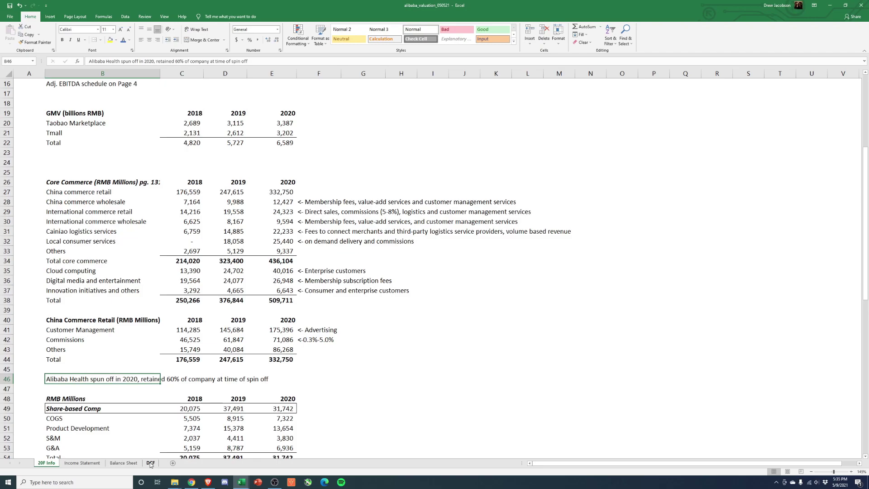
pyautogui.click(28, 379)
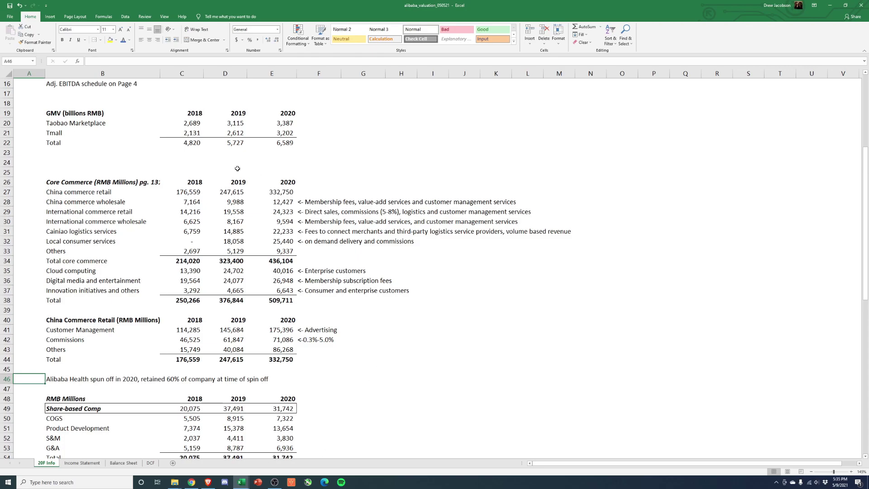
pyautogui.moveTo(53, 196); pyautogui.dragTo(254, 254)
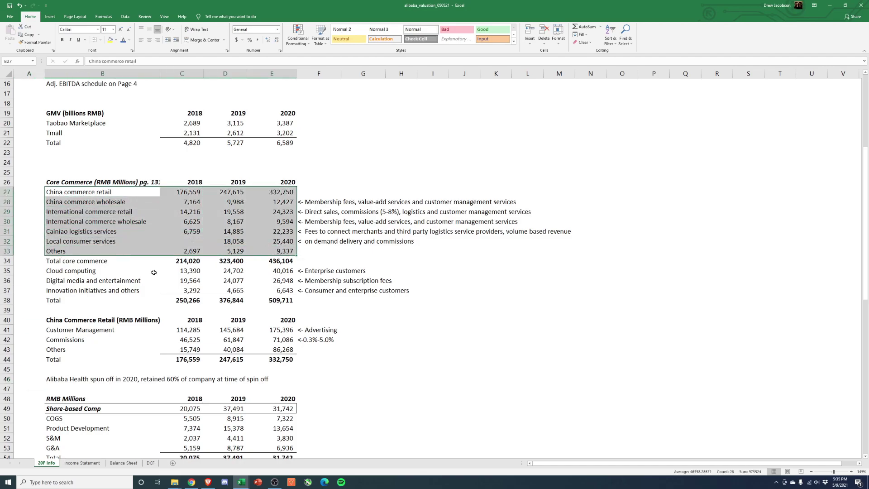
pyautogui.scroll(-2, 153, 272)
pyautogui.scroll(3, 183, 337)
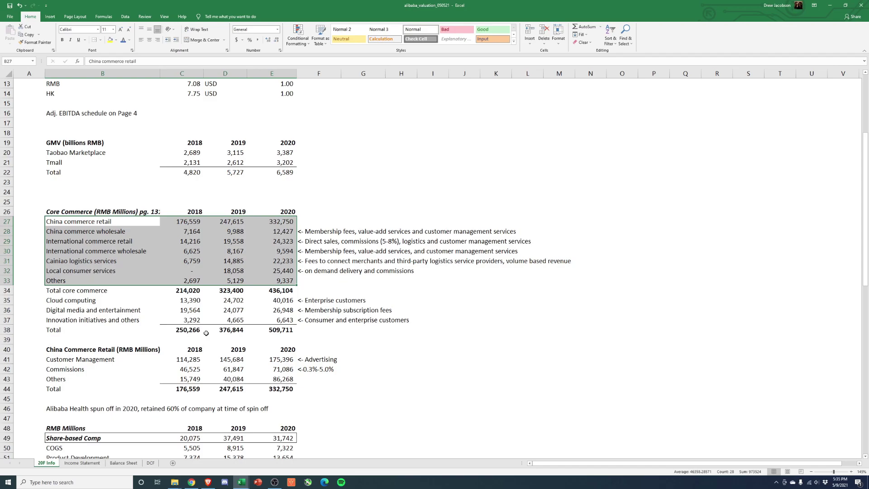
# Step: Review the DCF sheet's working capital section and the USD perpetuity growth valuation
pyautogui.click(150, 462)
pyautogui.click(505, 385)
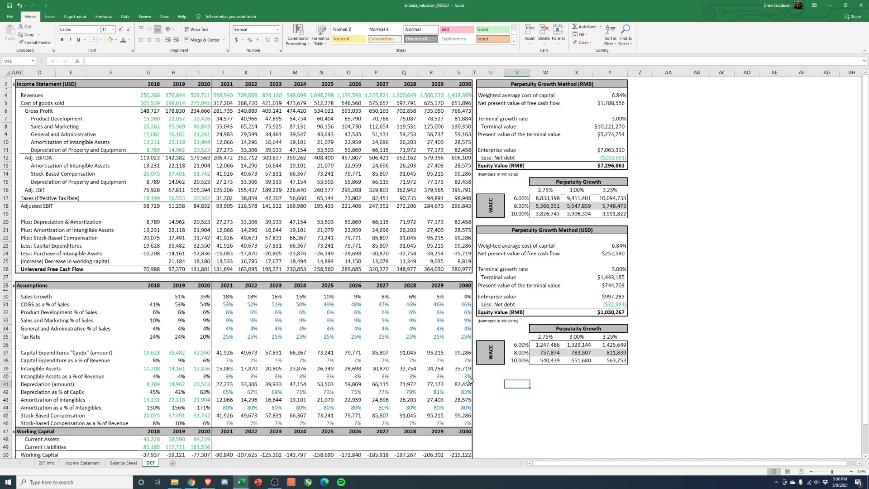
pyautogui.click(668, 344)
pyautogui.scroll(-1, 663, 383)
pyautogui.scroll(-3, 662, 383)
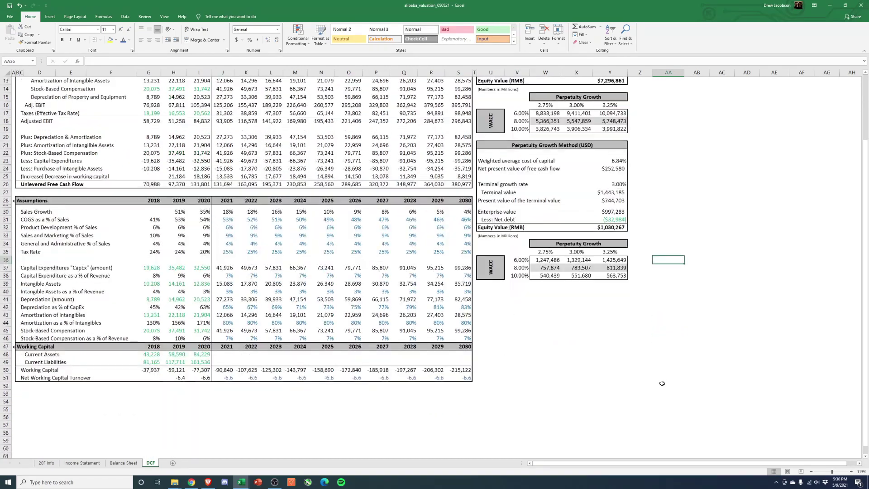
pyautogui.scroll(4, 607, 382)
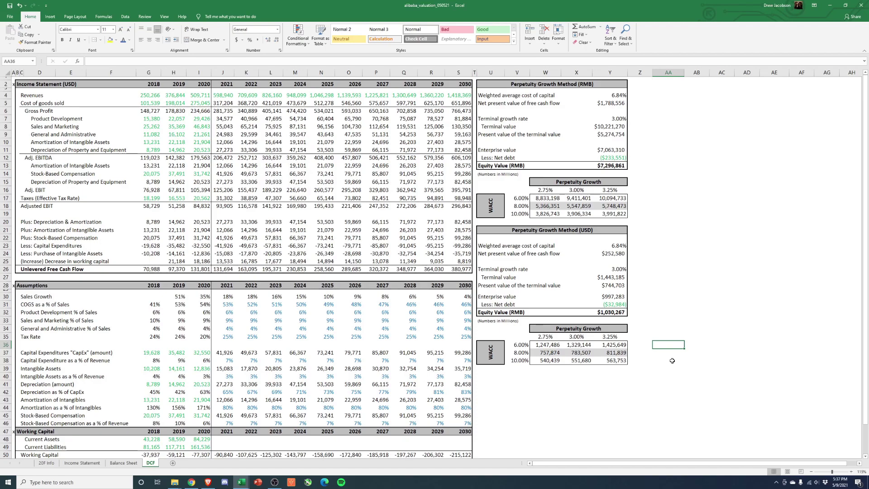
pyautogui.click(642, 313)
pyautogui.press('Left')
pyautogui.press('Right')
pyautogui.press('Right')
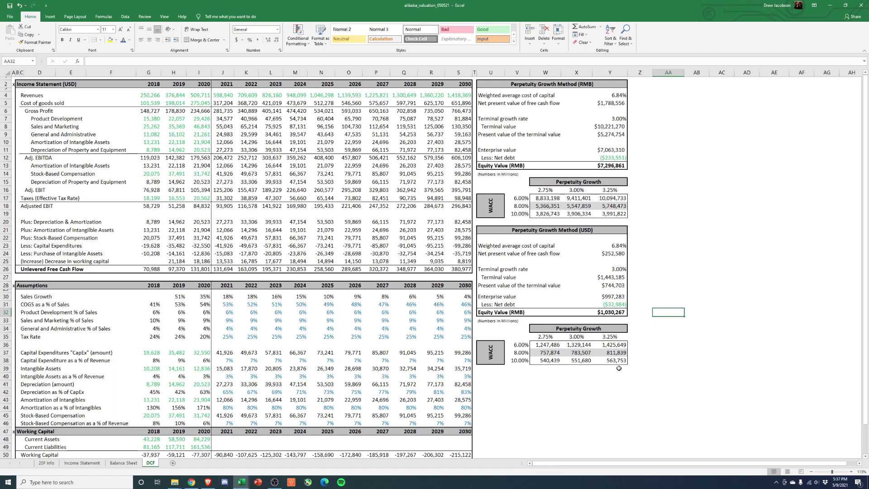
# Step: Switch to the Brave browser and search the web for "berkshire baba stake" in a new tab
pyautogui.click(208, 481)
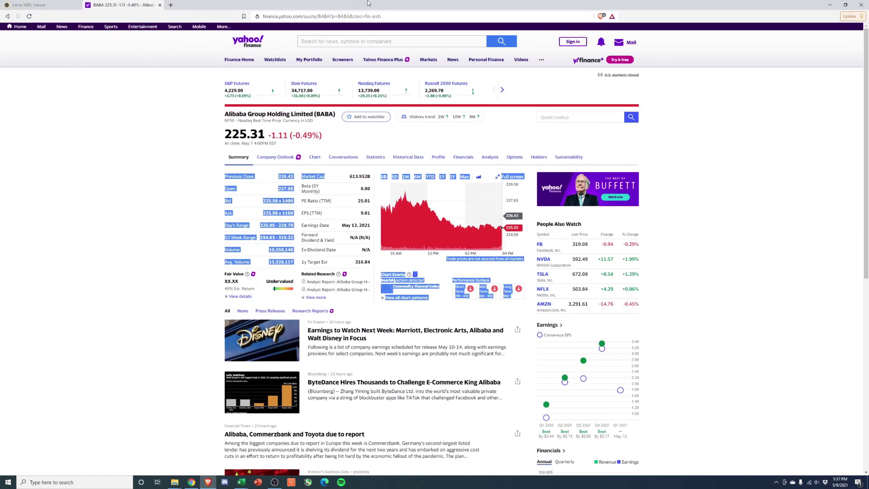
pyautogui.click(169, 5)
pyautogui.write('be')
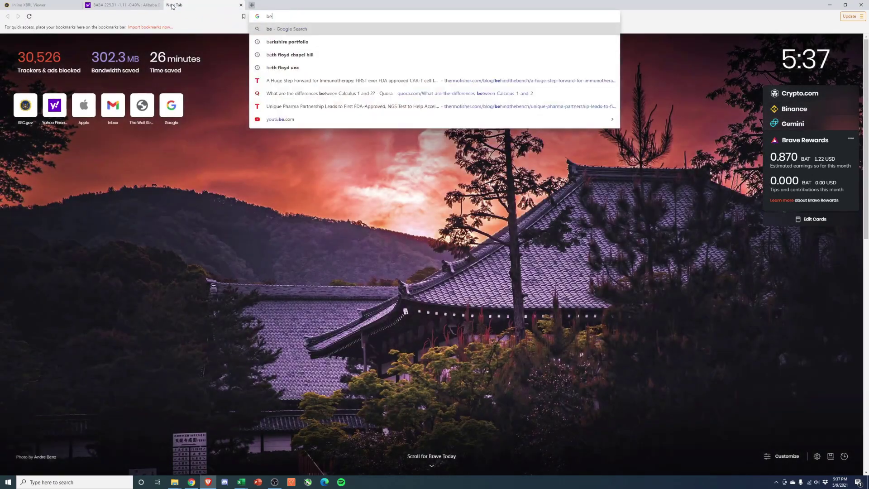
pyautogui.write('rkshire a')
pyautogui.press('BackSpace')
pyautogui.write('baba stake')
pyautogui.press('Return')
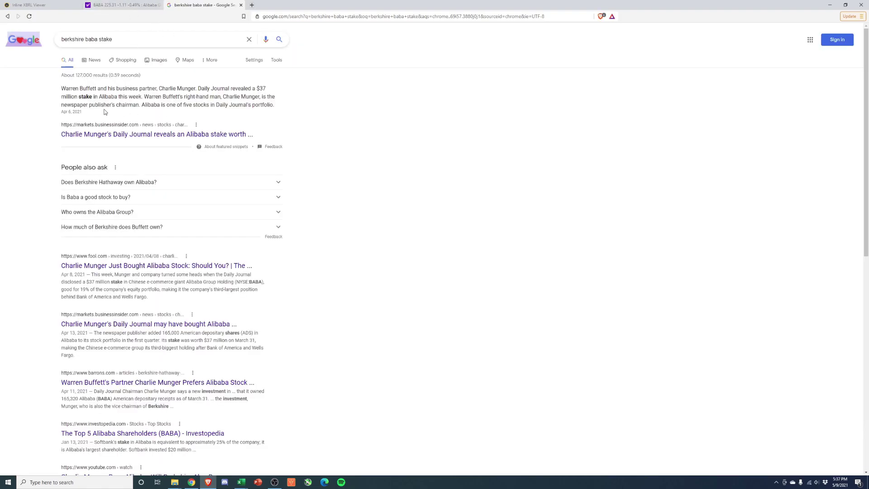
# Step: Enlarge the search results page, highlight the featured snippet about the Alibaba stake, and return to Excel
pyautogui.hotkey('ctrl', '+')
pyautogui.hotkey('ctrl', '+')
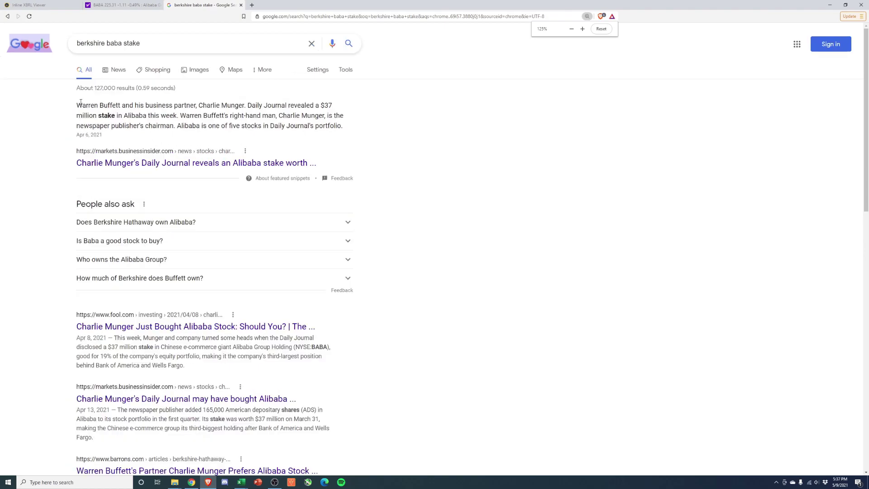
pyautogui.moveTo(82, 103); pyautogui.dragTo(283, 135)
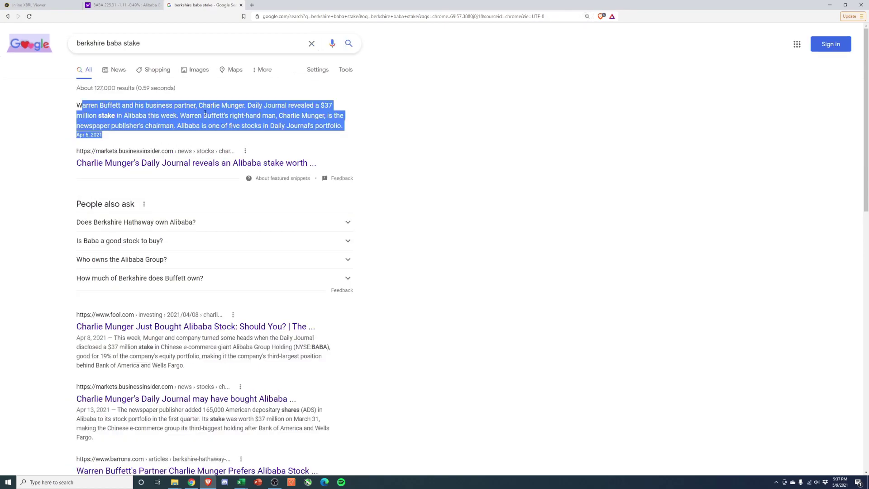
pyautogui.click(831, 7)
# Step: Compare the USD equity value and cost of capital with the 2020 and 2030 revenues on the DCF sheet
pyautogui.click(680, 264)
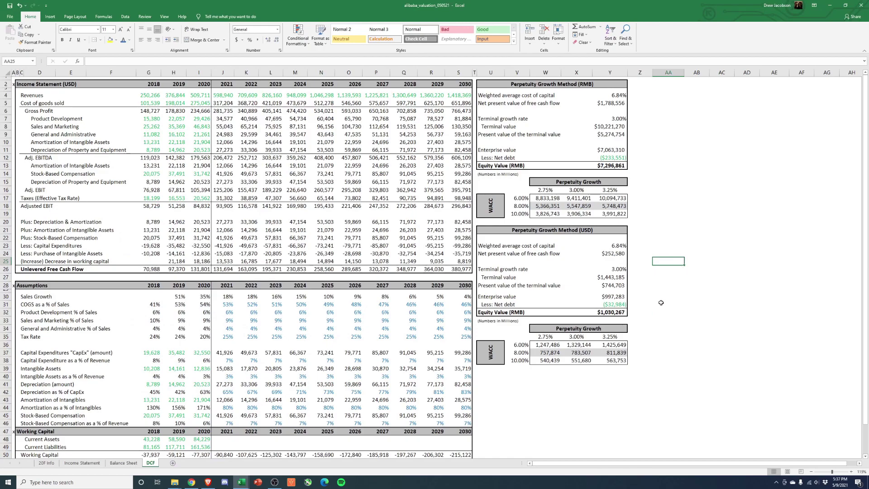
pyautogui.click(614, 313)
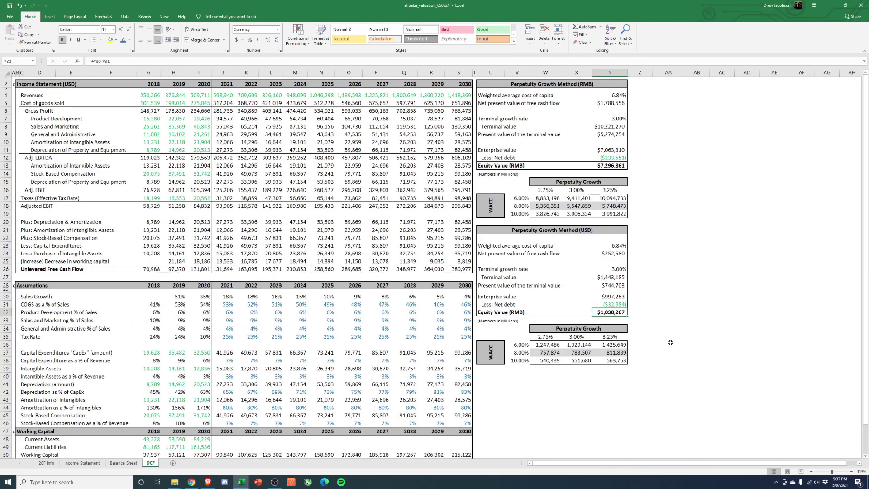
pyautogui.click(621, 246)
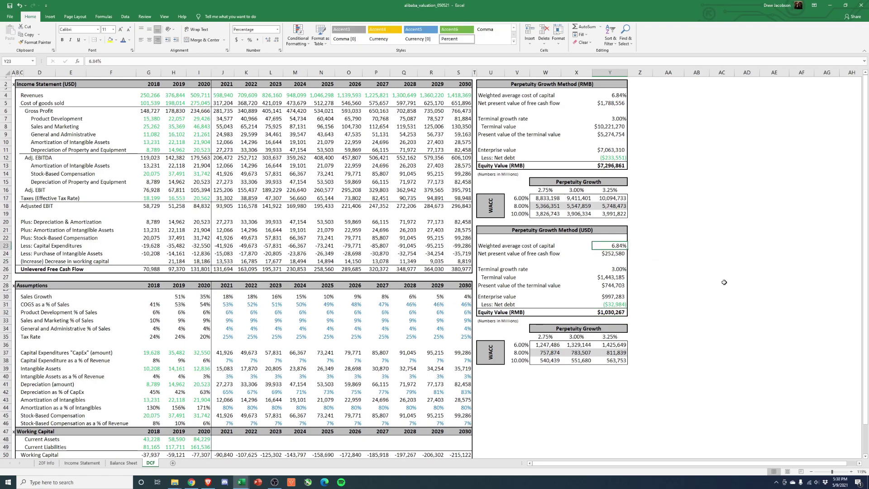
pyautogui.click(190, 95)
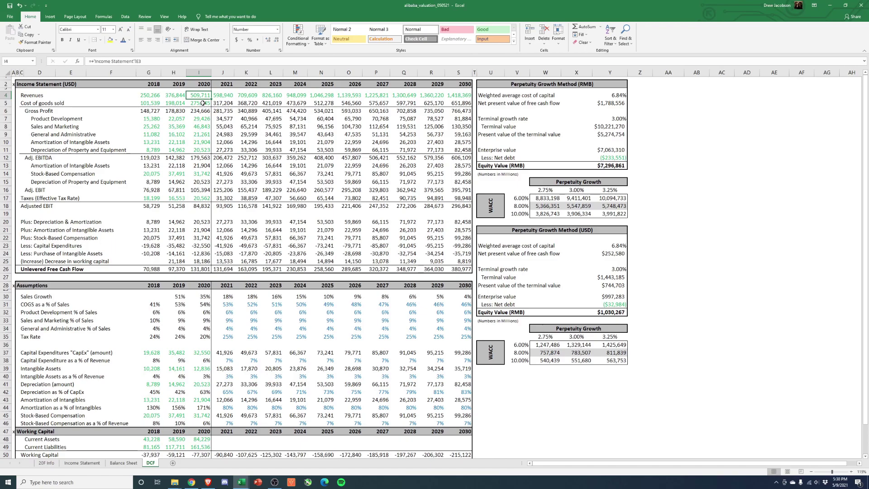
pyautogui.click(453, 95)
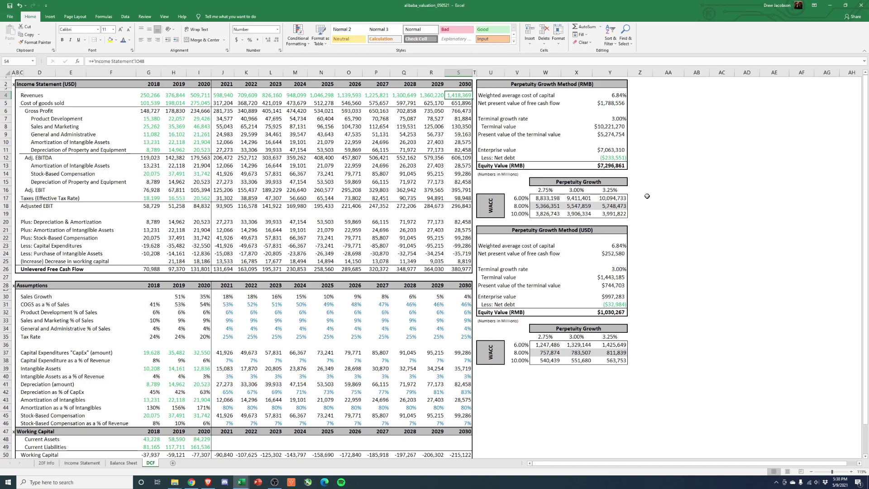
pyautogui.click(604, 312)
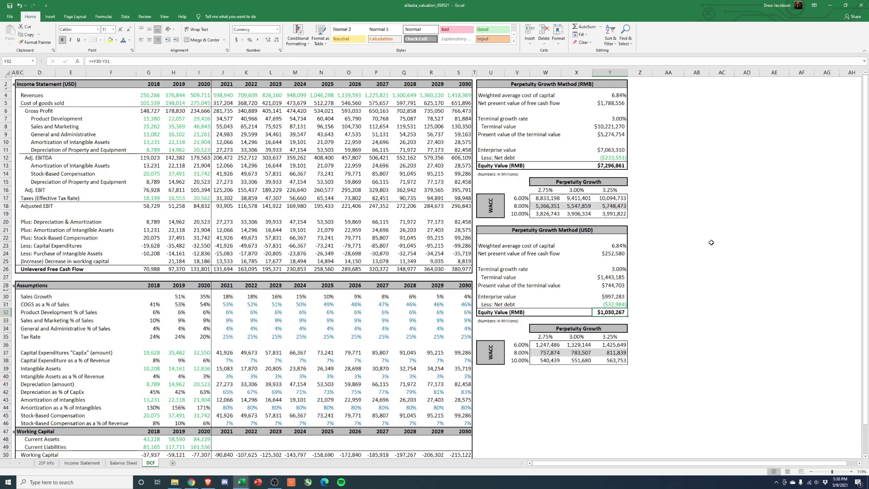
# Step: Try a USD weighted average cost of capital of 12%, and raise it to 13%
pyautogui.click(615, 246)
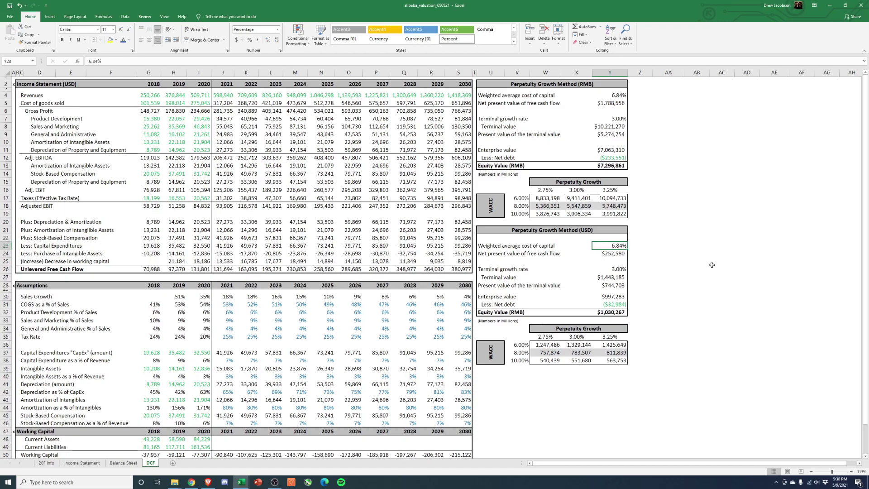
pyautogui.write('12')
pyautogui.press('Return')
pyautogui.write('13')
pyautogui.press('Return')
# Step: Examine the 2021–2030 revenue projections alongside the sales growth rates for the same years
pyautogui.moveTo(229, 94); pyautogui.dragTo(459, 96)
pyautogui.moveTo(224, 297); pyautogui.dragTo(466, 297)
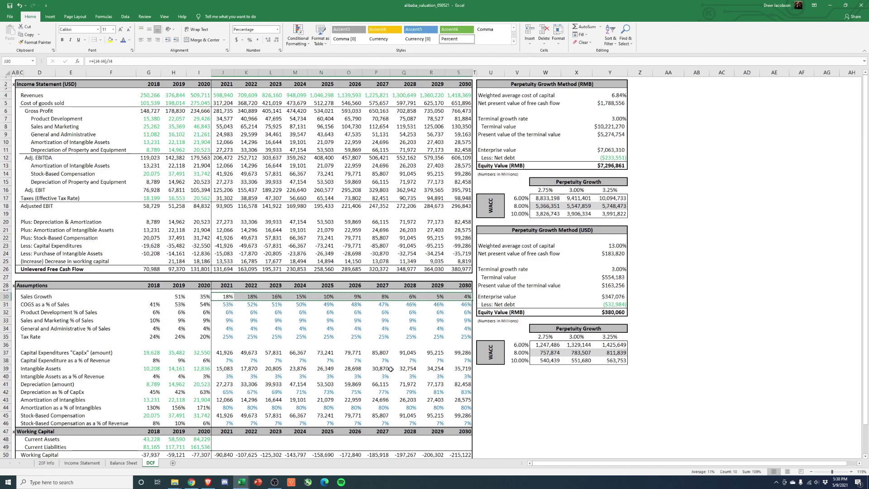
pyautogui.click(458, 298)
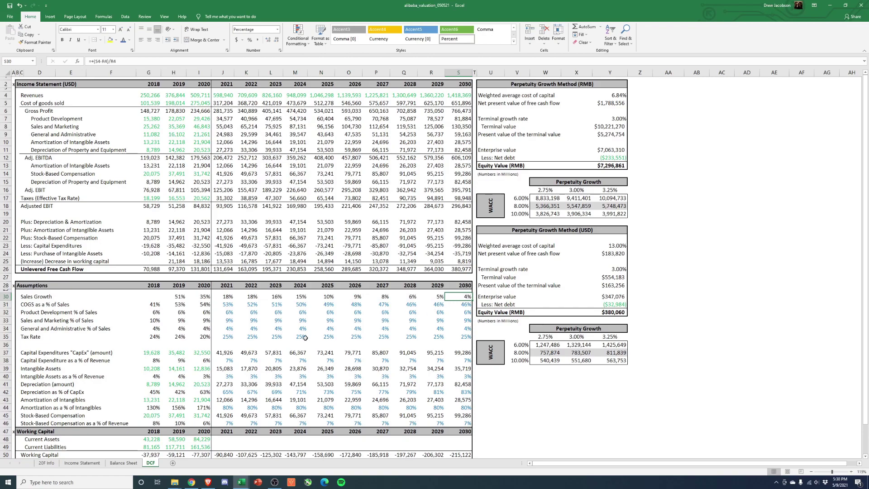
pyautogui.moveTo(294, 297); pyautogui.dragTo(459, 295)
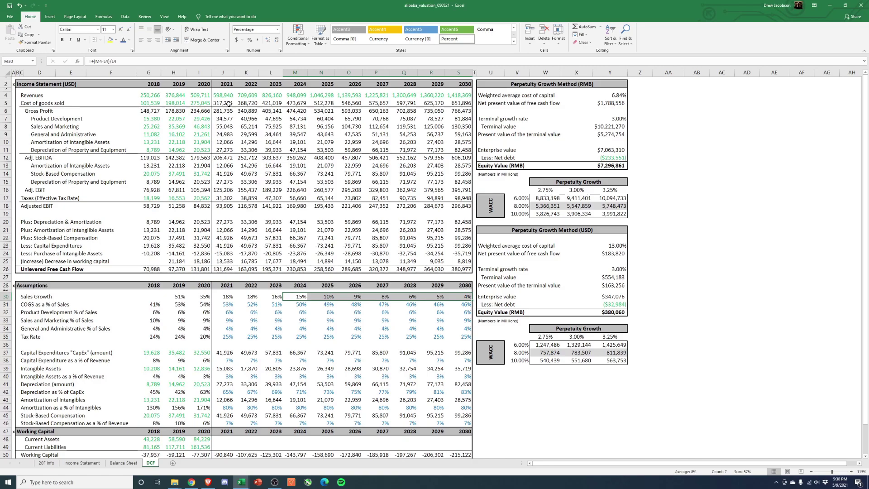
# Step: Replace the 2022 revenue with a formula that multiplies 2021 revenue by one plus the 2022 sales growth rate
pyautogui.click(224, 95)
pyautogui.press('Right')
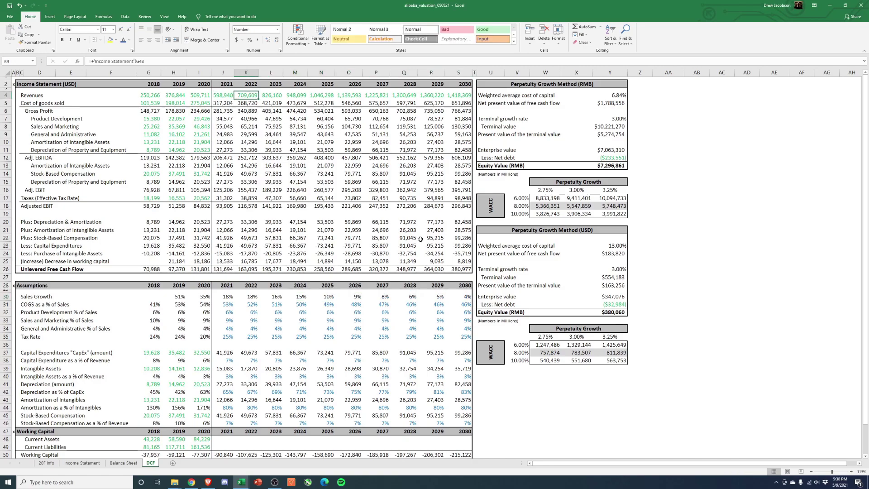
pyautogui.write('+')
pyautogui.press('Left')
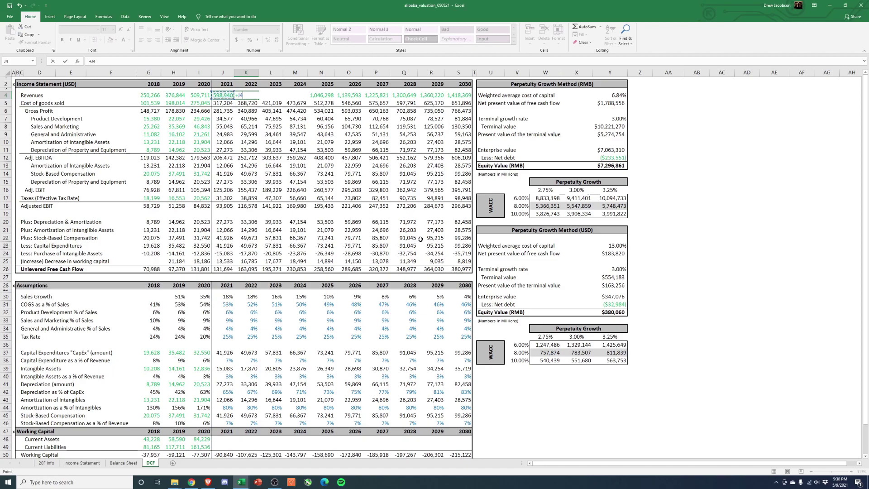
pyautogui.write('*(1+')
pyautogui.click(246, 295)
pyautogui.write(')')
pyautogui.press('Return')
pyautogui.press('Return')
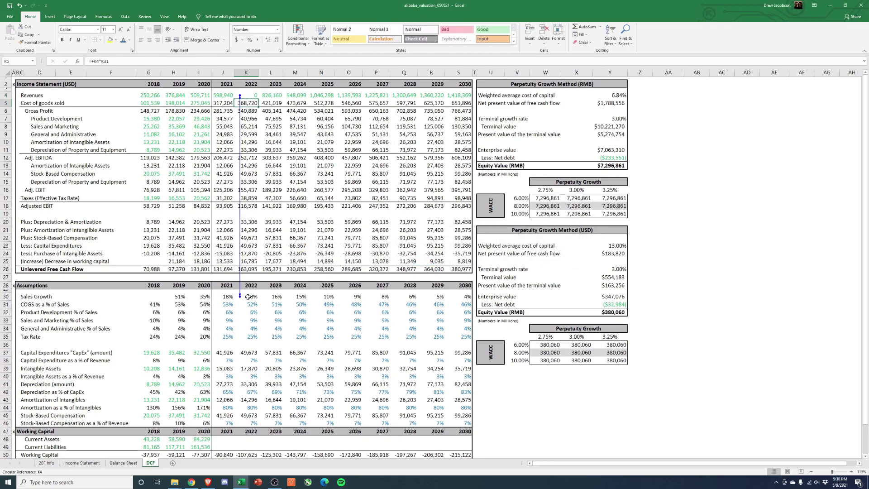
# Step: Clear the sales growth assumptions for 2022 through 2030
pyautogui.click(254, 295)
pyautogui.hotkey('ctrl', 'shift', 'Right')
pyautogui.press('Delete')
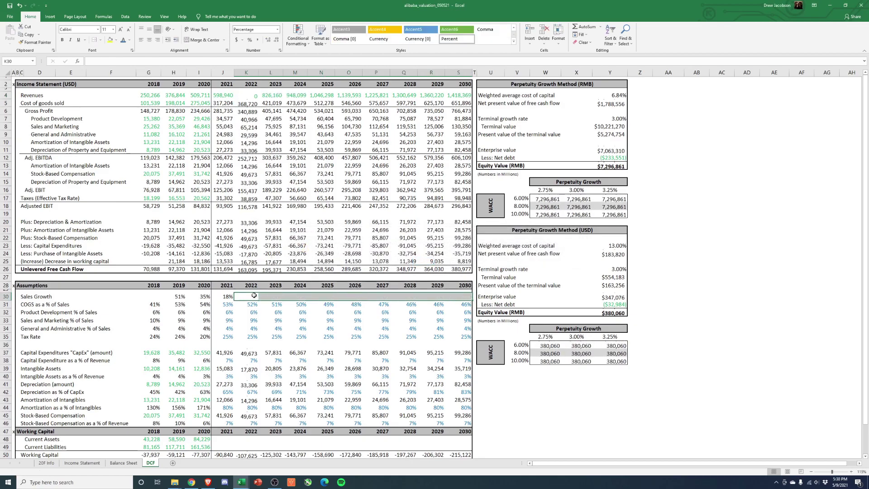
# Step: Fill the growth-based 2022 revenue formula across the Revenues row through 2030
pyautogui.click(254, 94)
pyautogui.hotkey('shift', 'Right')
pyautogui.hotkey('ctrl', 'shift', 'Right')
pyautogui.hotkey('ctrl', 'r')
pyautogui.hotkey('shift', 'Left')
pyautogui.hotkey('shift', 'Left')
pyautogui.hotkey('shift', 'Left')
pyautogui.hotkey('shift', 'Left')
pyautogui.hotkey('shift', 'Left')
pyautogui.hotkey('shift', 'Left')
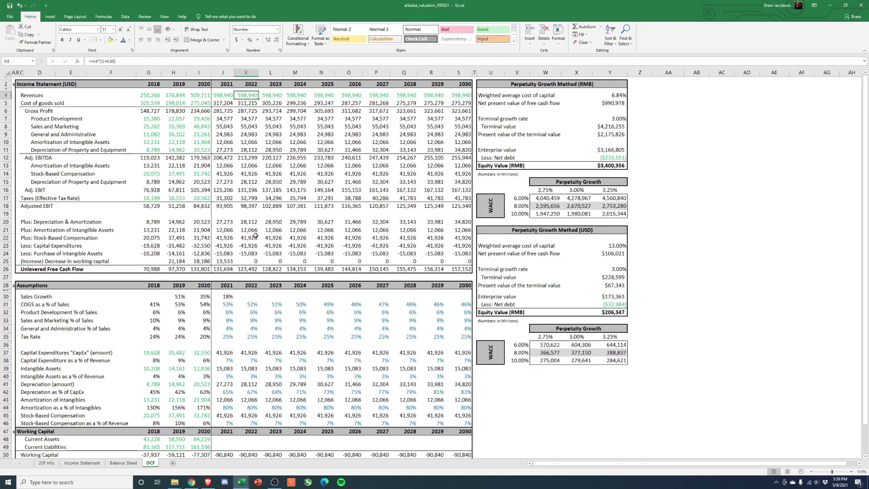
# Step: Set the 2022 sales growth to 18% and make the 2023 sales growth reference the 2022 rate
pyautogui.click(253, 299)
pyautogui.write('18%')
pyautogui.press('Right')
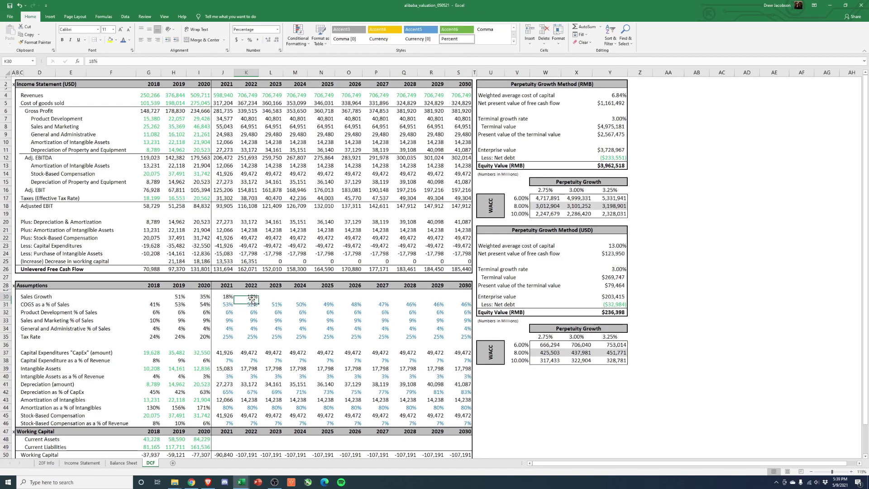
pyautogui.write('=+')
pyautogui.click(252, 299)
pyautogui.hotkey('ctrl', 'Return')
# Step: Link the sales growth for 2024, 2025 and 2026 to the preceding year's rate
pyautogui.press('Right')
pyautogui.write('+')
pyautogui.press('Left')
pyautogui.hotkey('ctrl', 'Return')
pyautogui.press('Right')
pyautogui.write('+')
pyautogui.press('Left')
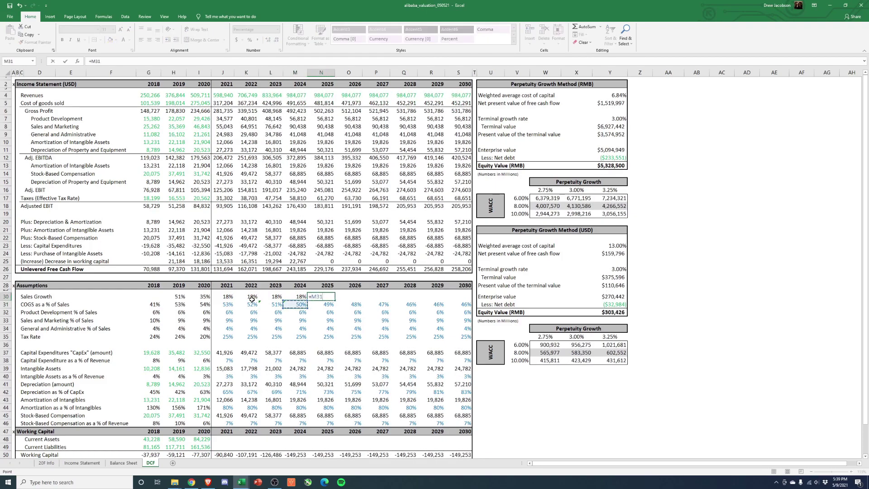
pyautogui.hotkey('ctrl', 'Return')
pyautogui.press('Right')
pyautogui.write('+')
pyautogui.press('Left')
pyautogui.hotkey('ctrl', 'Return')
# Step: Copy the 2026 sales growth link to 2027–2029 as formulas only, and extend it to 2030
pyautogui.hotkey('ctrl', 'c')
pyautogui.press('Right')
pyautogui.hotkey('shift', 'Right')
pyautogui.hotkey('shift', 'Right')
pyautogui.hotkey('alt', 'e')
pyautogui.press('s')
pyautogui.press('f')
pyautogui.press('Return')
pyautogui.press('Right')
pyautogui.press('Right')
pyautogui.hotkey('ctrl', 'c')
pyautogui.press('Right')
pyautogui.hotkey('ctrl', 'v')
pyautogui.press('Escape')
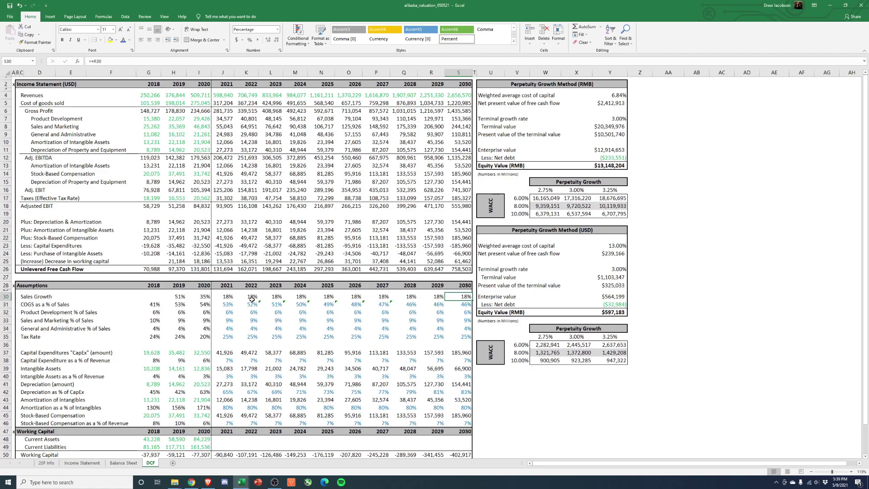
# Step: Set the USD weighted average cost of capital to 10% and check the resulting equity value
pyautogui.click(618, 244)
pyautogui.write('10')
pyautogui.press('Return')
pyautogui.click(611, 245)
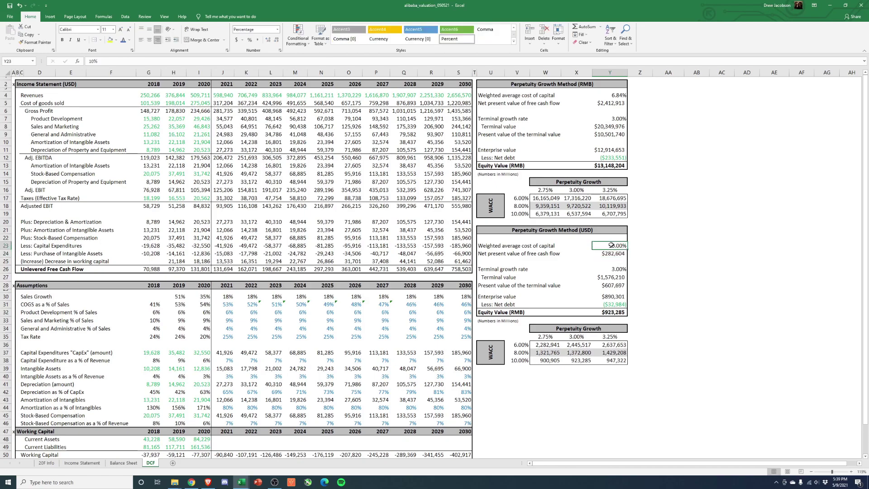
pyautogui.click(615, 312)
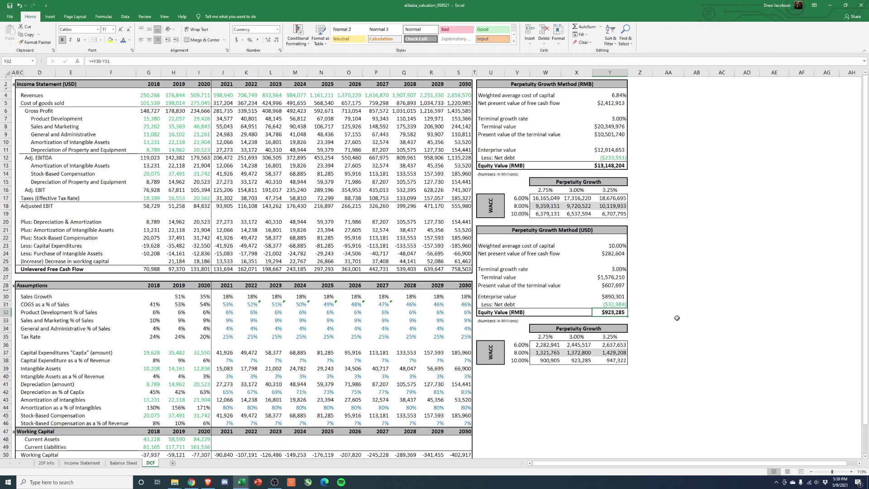
# Step: Set the USD weighted average cost of capital to 8%
pyautogui.press('Up')
pyautogui.press('Up')
pyautogui.press('Up')
pyautogui.press('Up')
pyautogui.press('Up')
pyautogui.press('Up')
pyautogui.press('Up')
pyautogui.press('Up')
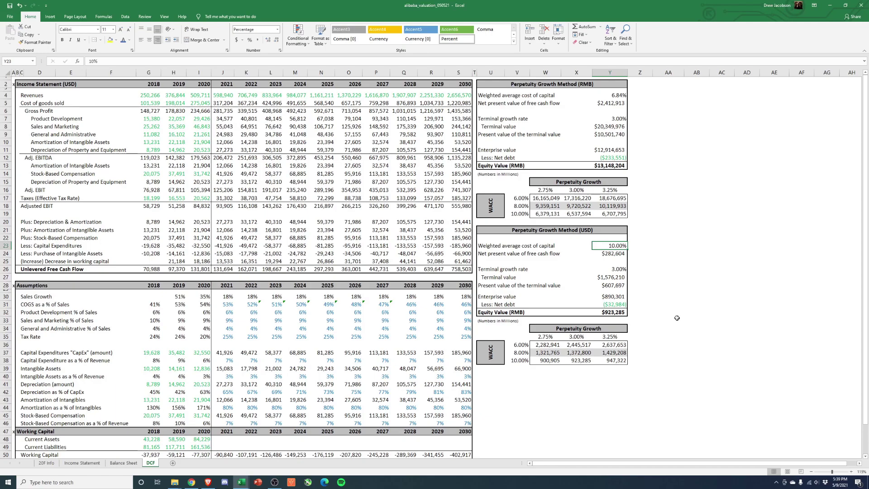
pyautogui.write('8')
pyautogui.press('Return')
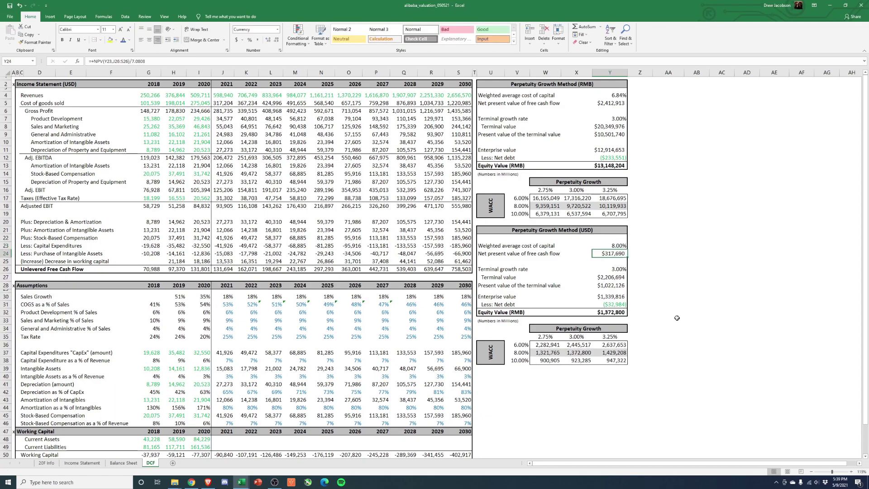